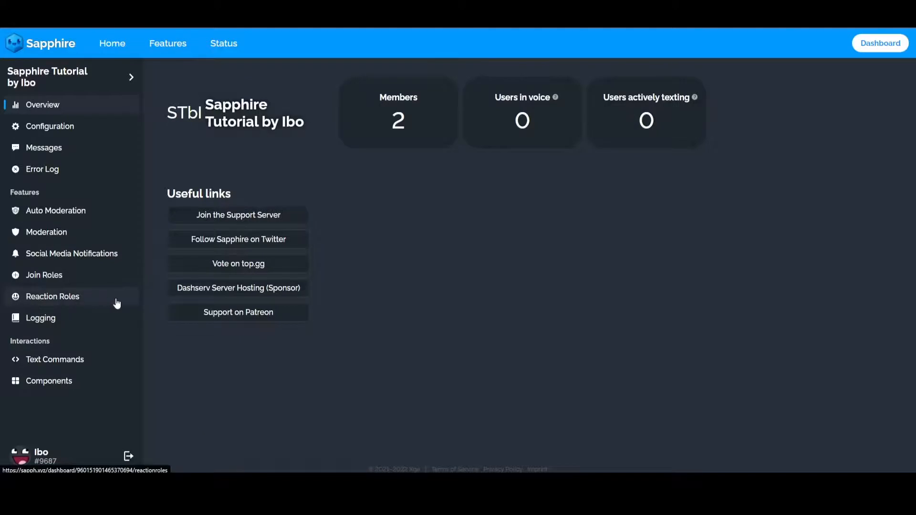
Start a new reaction role setup that uses an existing message.
left_click(76, 297)
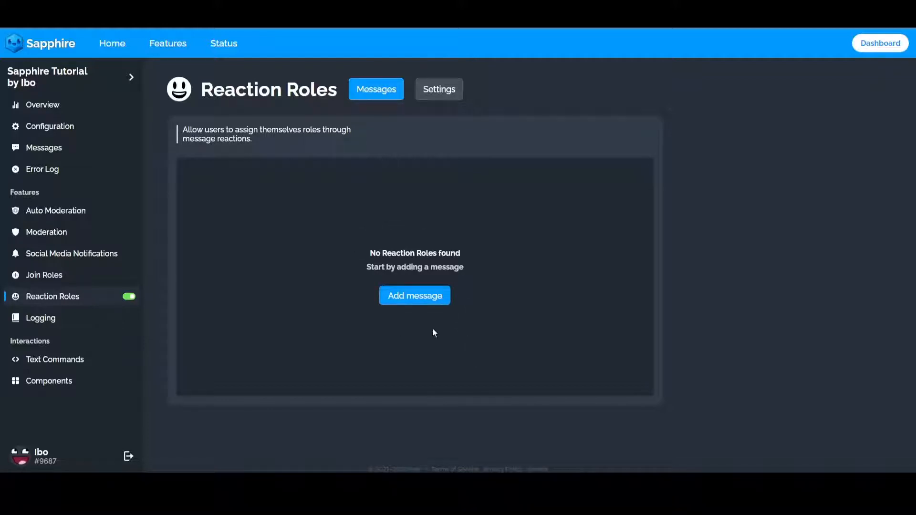
left_click(423, 300)
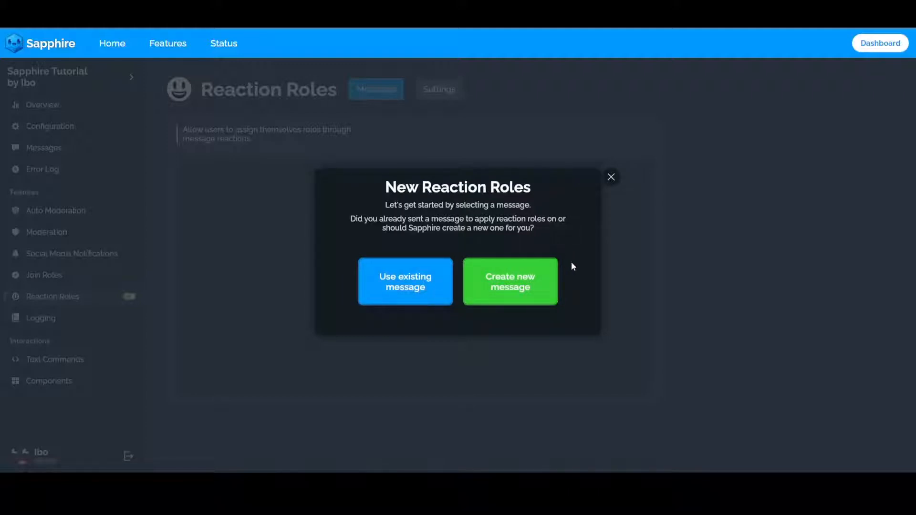
left_click(414, 299)
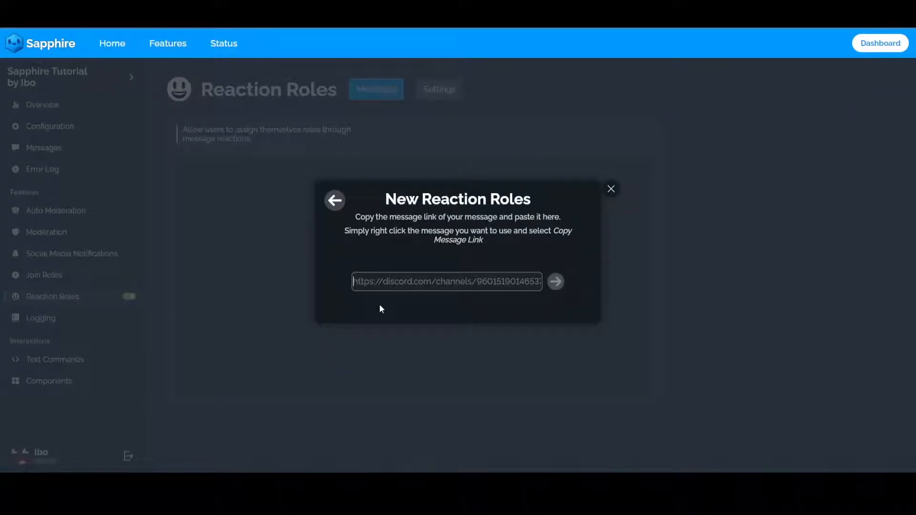
Switch to Discord, copy the link of the "Message for reaction roles" post in #general, and submit it in the Sapphire setup.
key("alt+Tab")
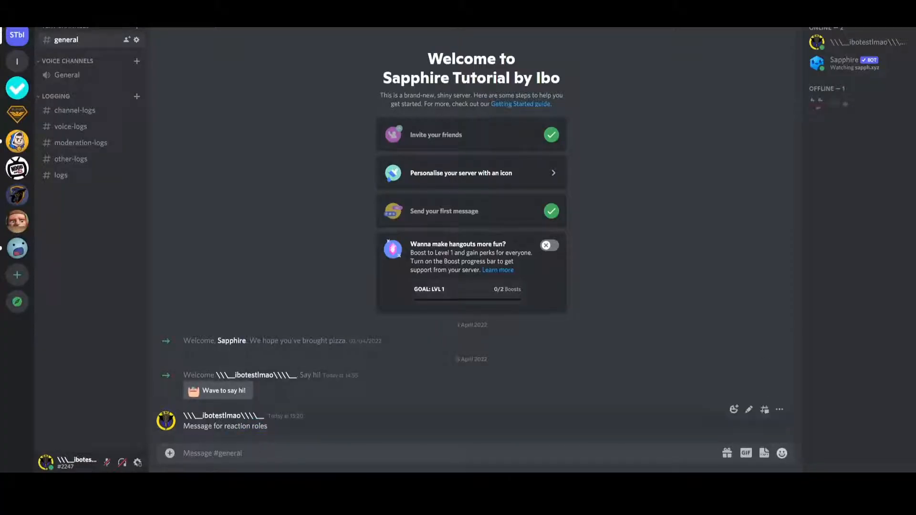
triple_click(210, 426)
left_click(291, 422)
right_click(289, 422)
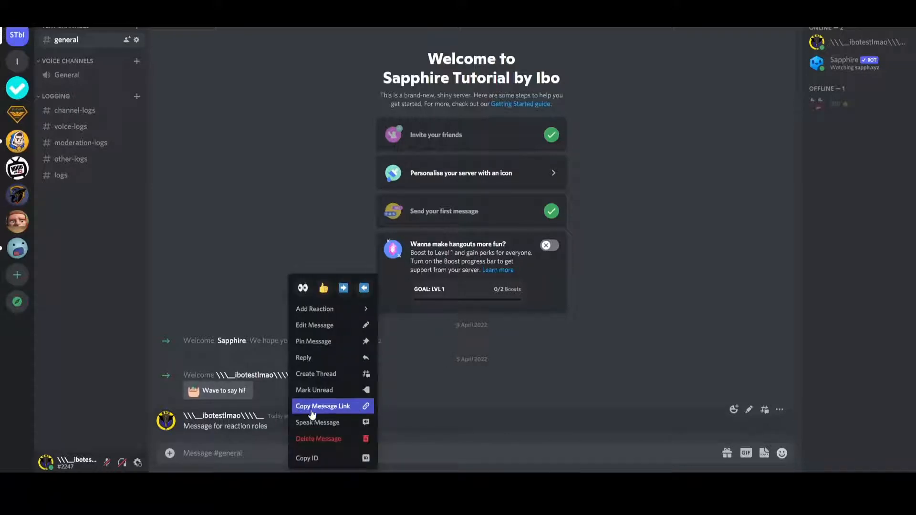
left_click(342, 409)
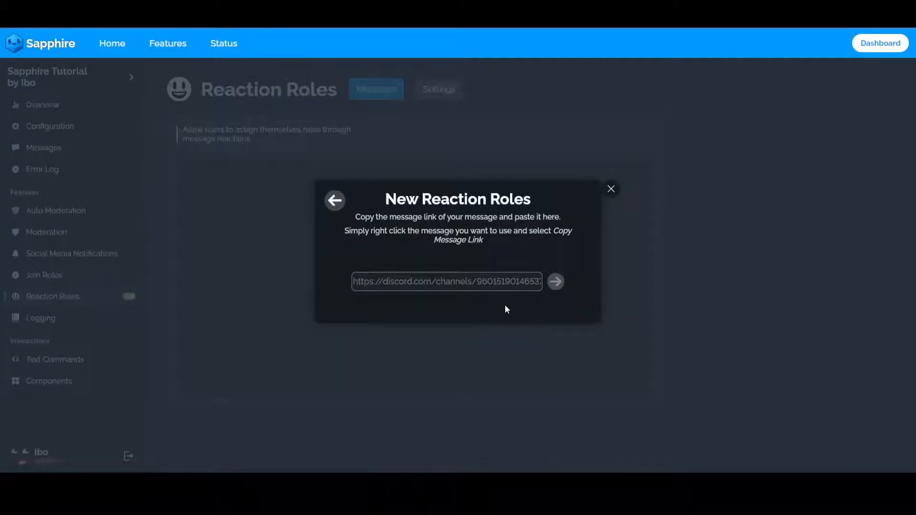
key("ctrl+v")
left_click(553, 285)
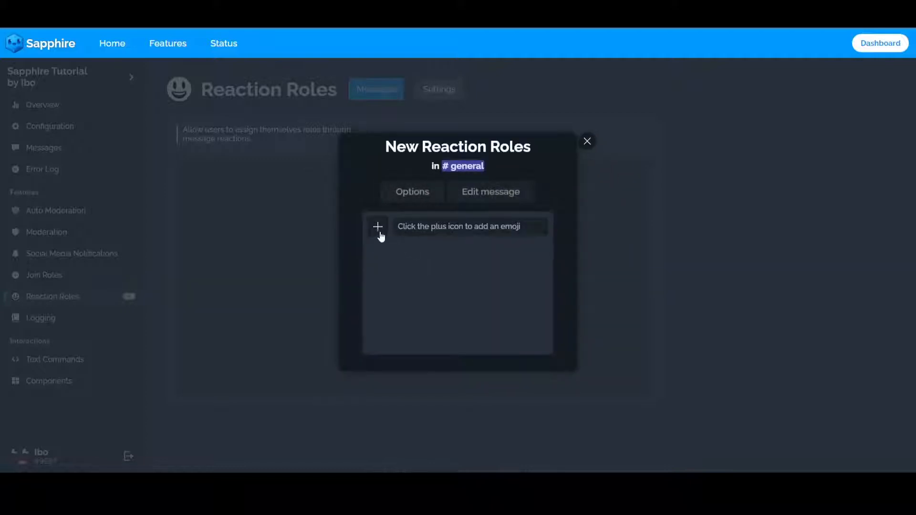
Add the joy emoji as the first reaction for the #general message.
left_click(379, 231)
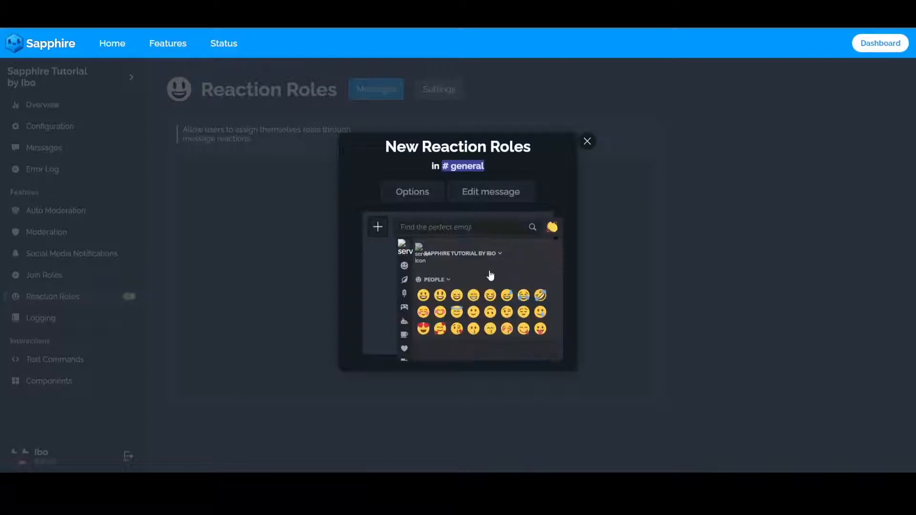
left_click(524, 295)
left_click(380, 257)
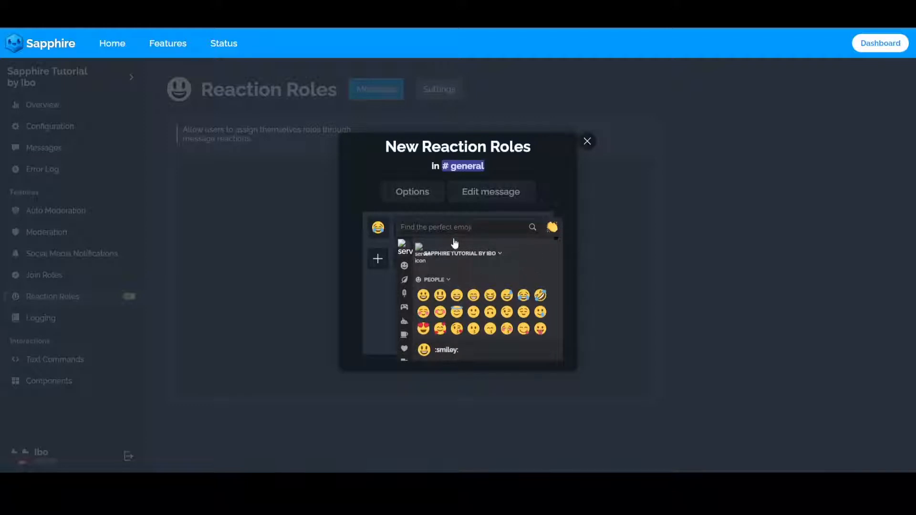
scroll(525, 307, "down", 3)
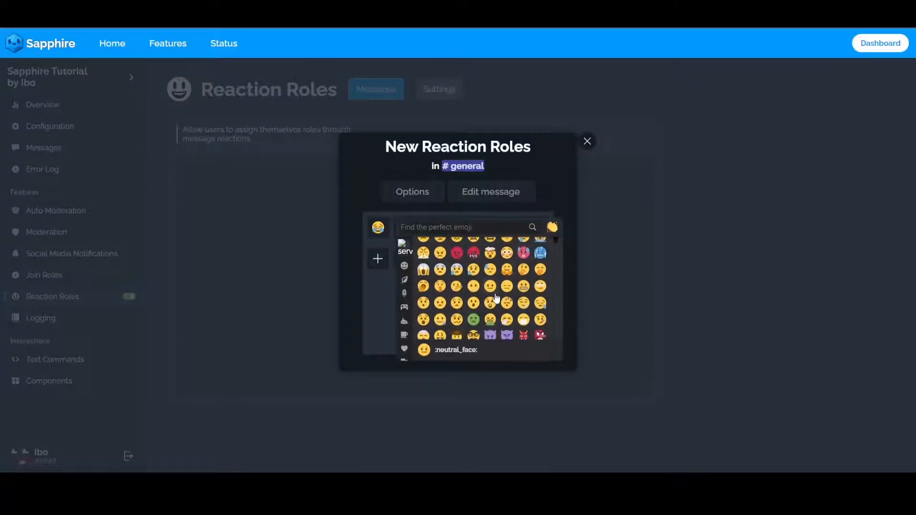
scroll(491, 307, "up", 3)
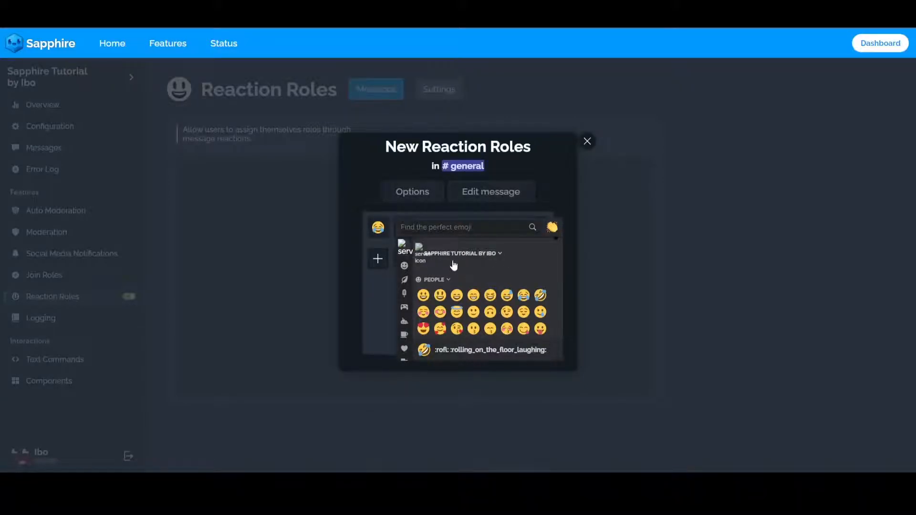
left_click(380, 293)
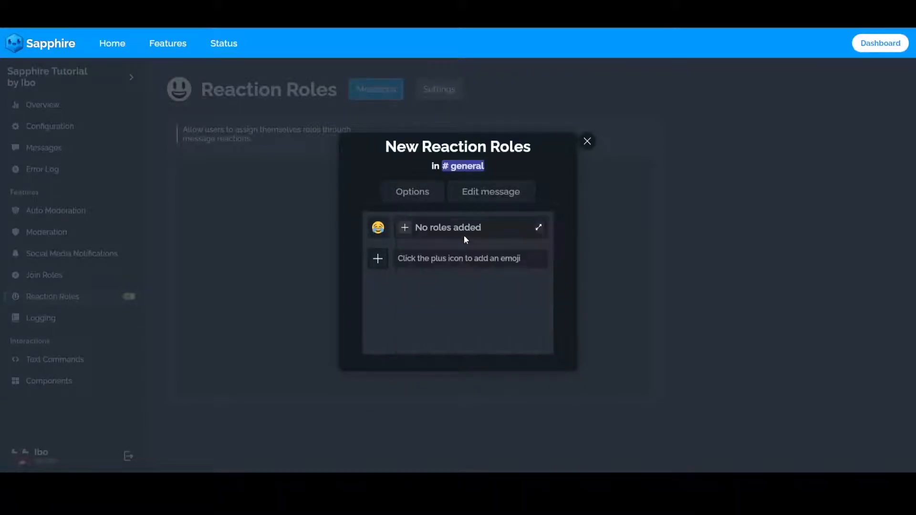
Assign the Member role to the joy emoji and save the changes.
left_click(409, 231)
scroll(416, 322, "down", 2)
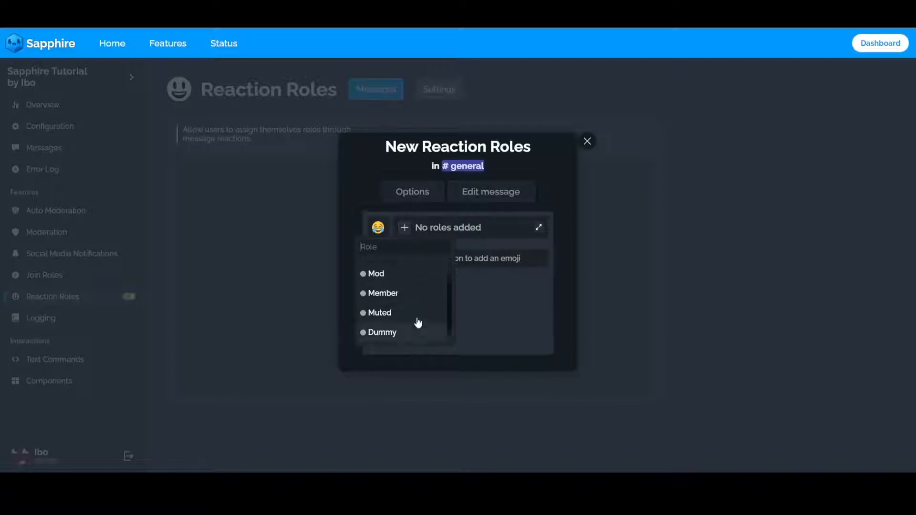
scroll(382, 334, "up", 2)
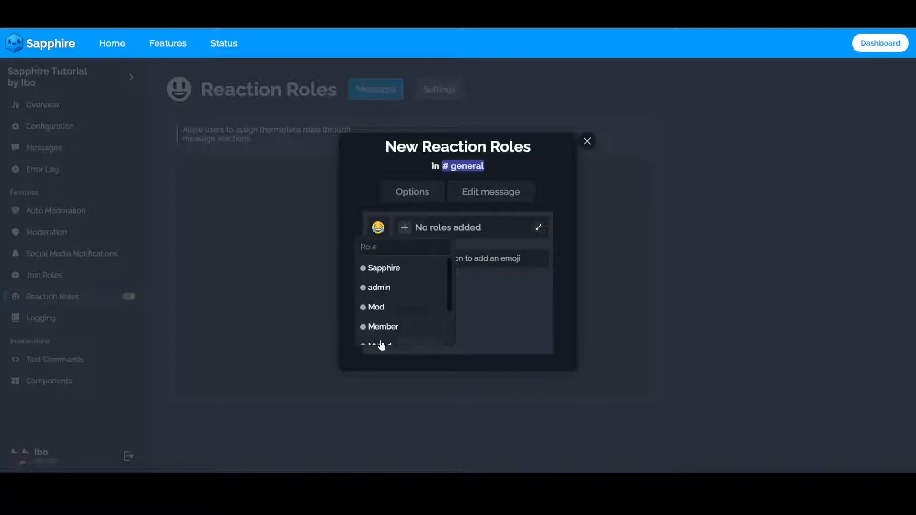
left_click(384, 327)
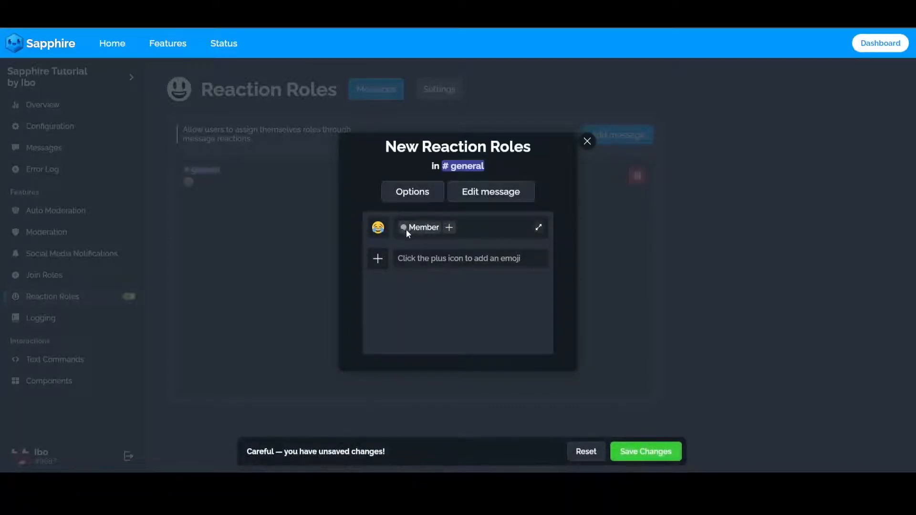
left_click(644, 452)
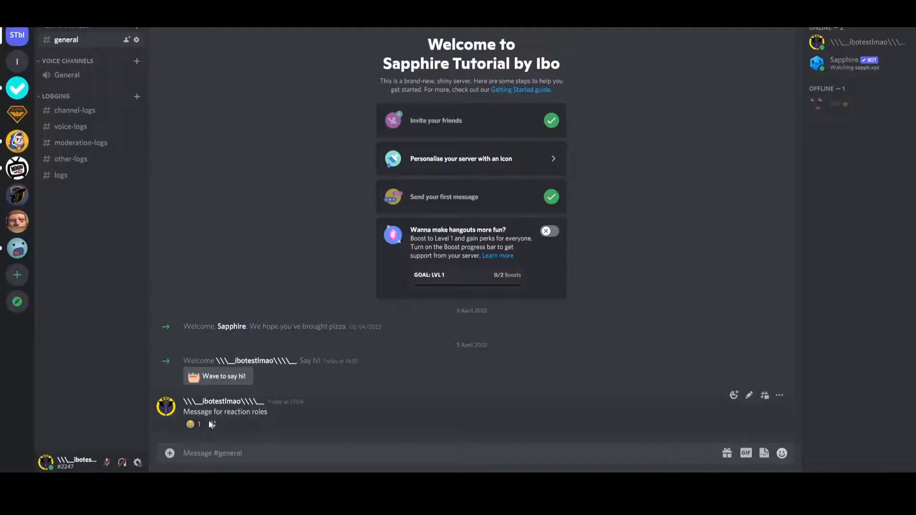
Test the joy reaction in Discord by adding and removing it on the message, checking the test account's roles each time.
mouse_move(192, 431)
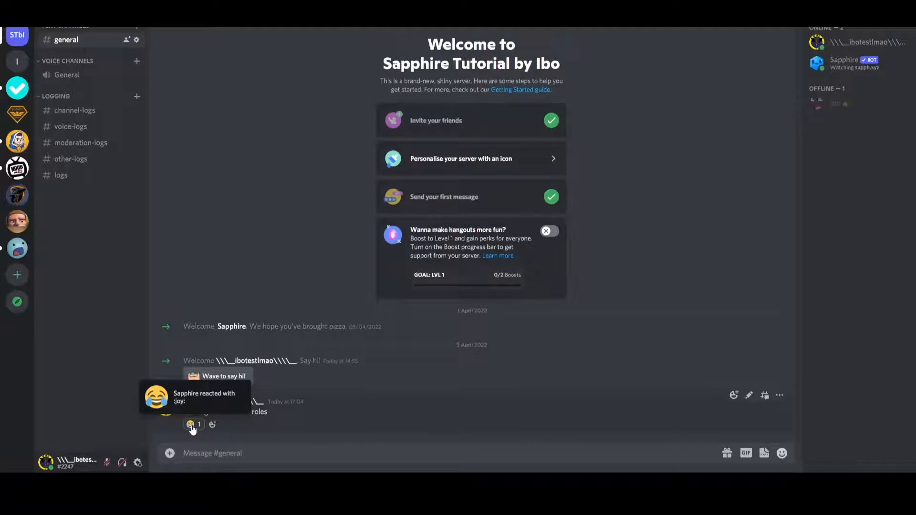
left_click(866, 42)
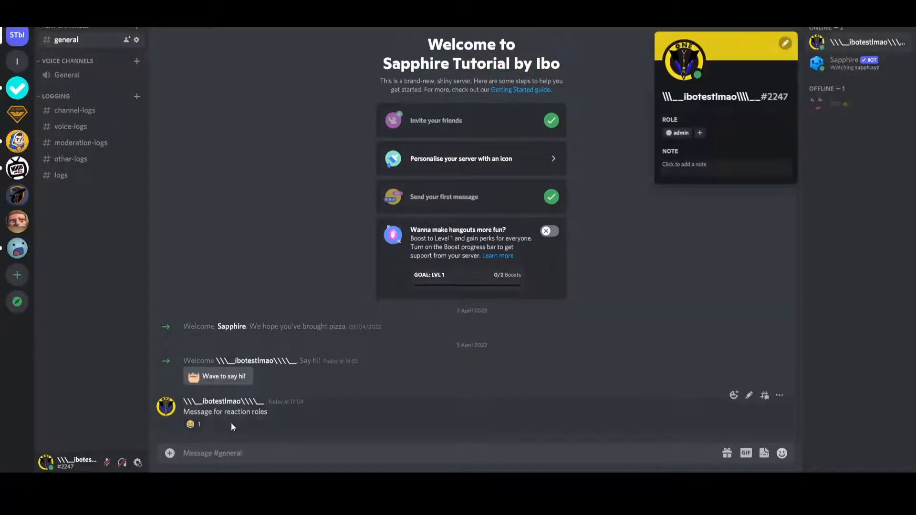
left_click(194, 424)
left_click(888, 43)
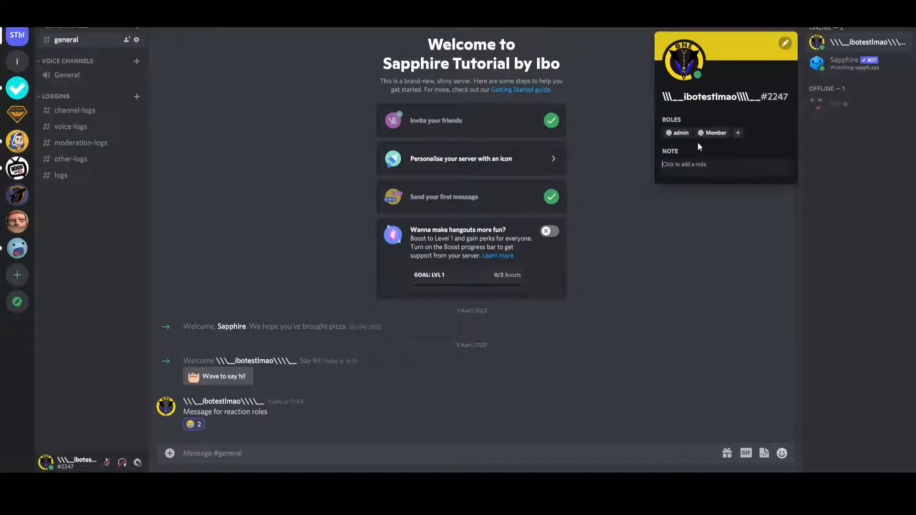
left_click(194, 426)
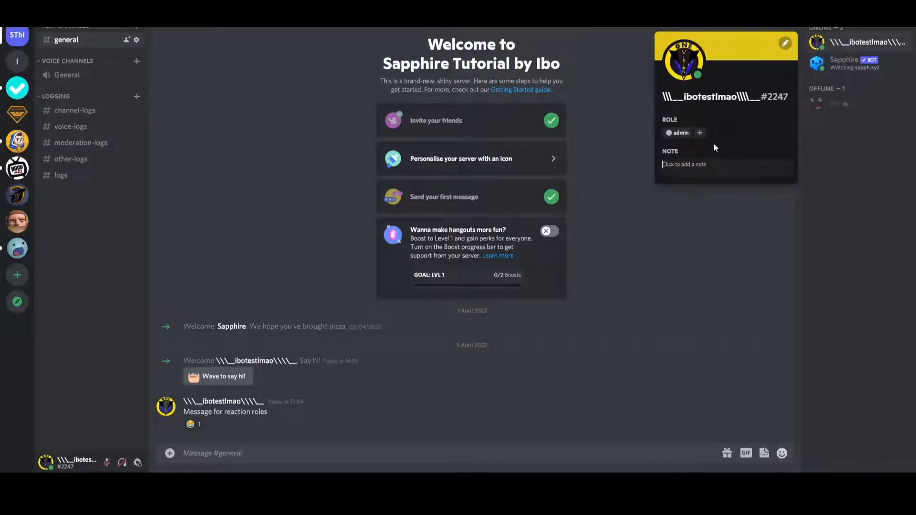
left_click(645, 242)
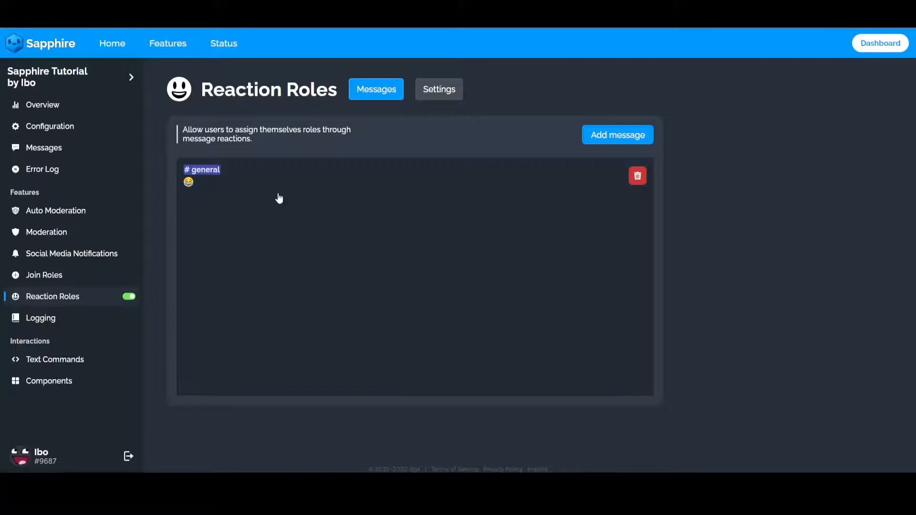
Turn on the Reversed option for the #general reaction roles in Sapphire and save the changes.
left_click(280, 198)
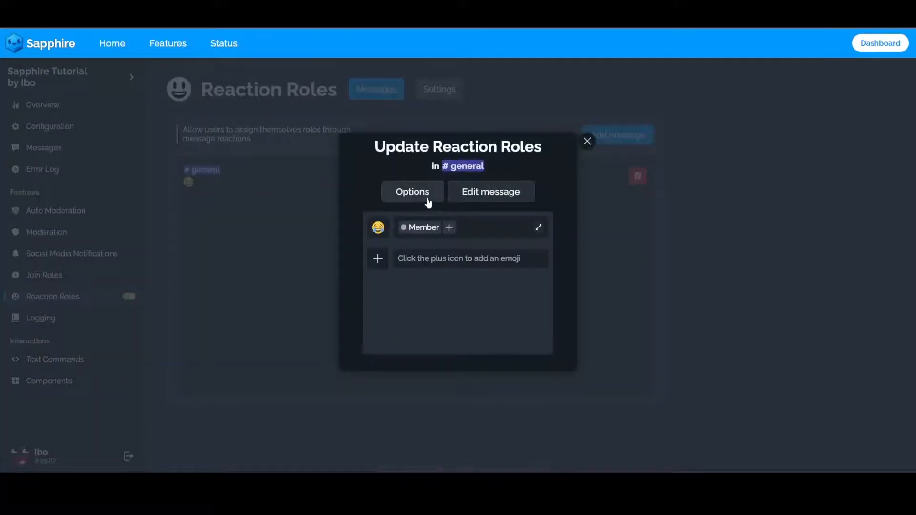
left_click(428, 201)
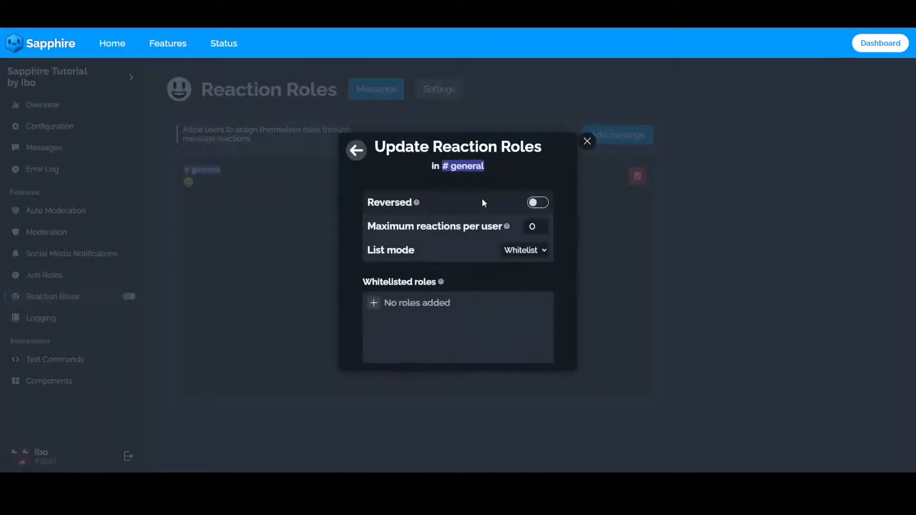
left_click(538, 203)
left_click(641, 454)
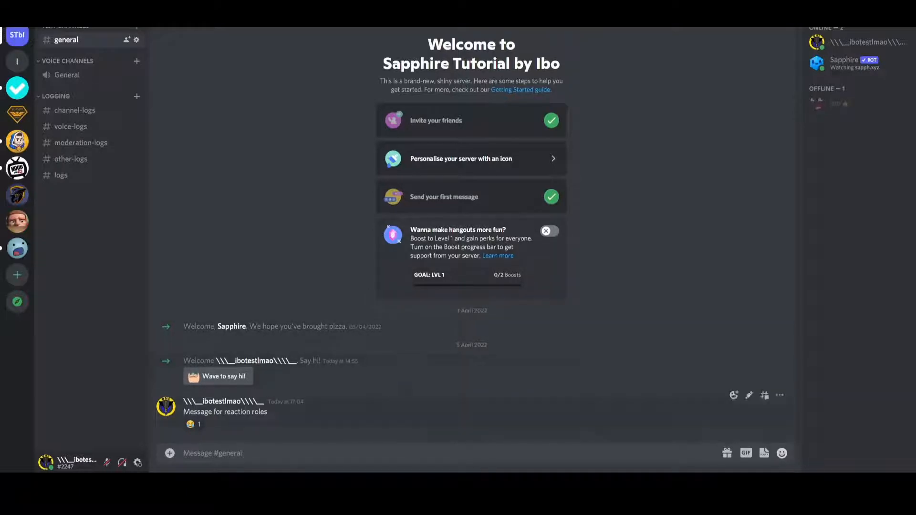
Test the reversed mode in Discord by adding and removing the joy reaction, comparing the test account's roles each time.
mouse_move(197, 429)
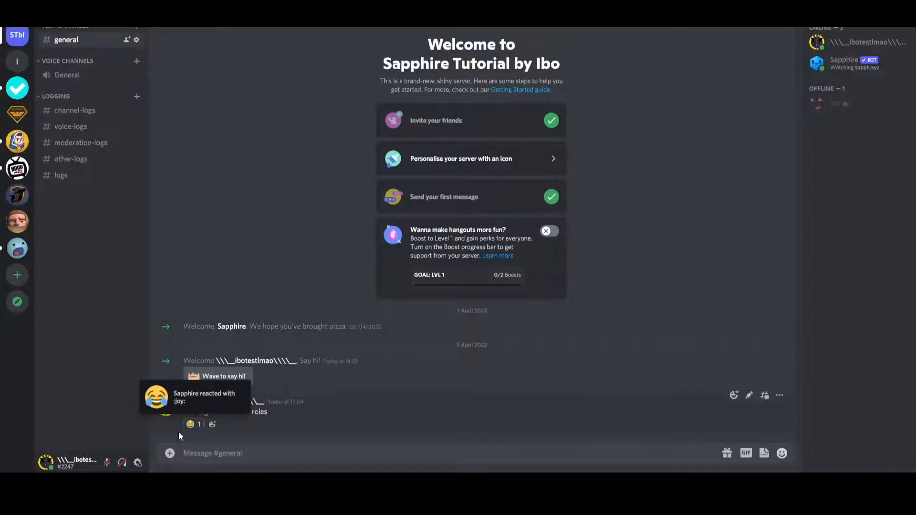
left_click(859, 42)
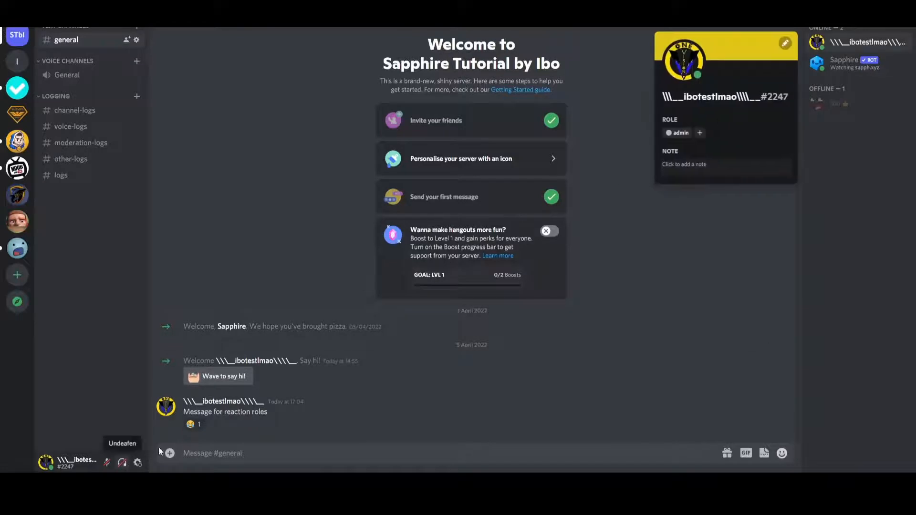
left_click(197, 426)
left_click(859, 42)
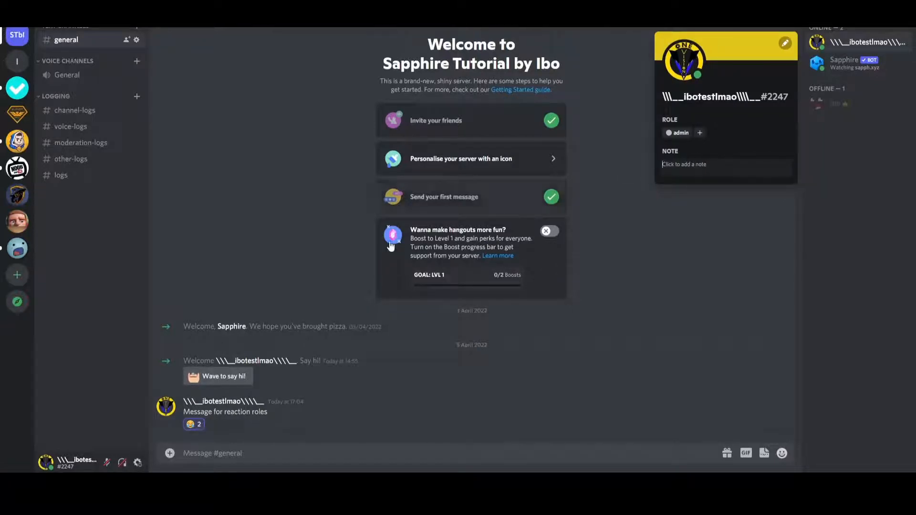
left_click(193, 424)
left_click(892, 47)
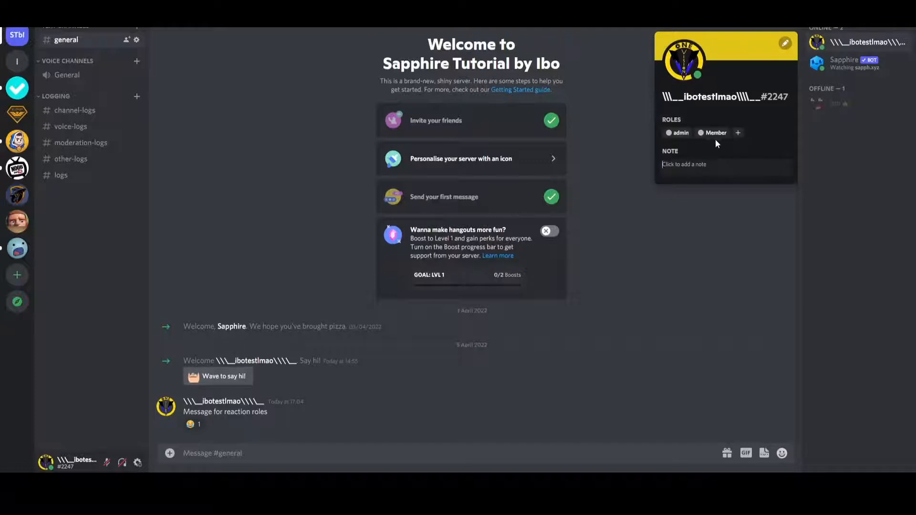
left_click(261, 436)
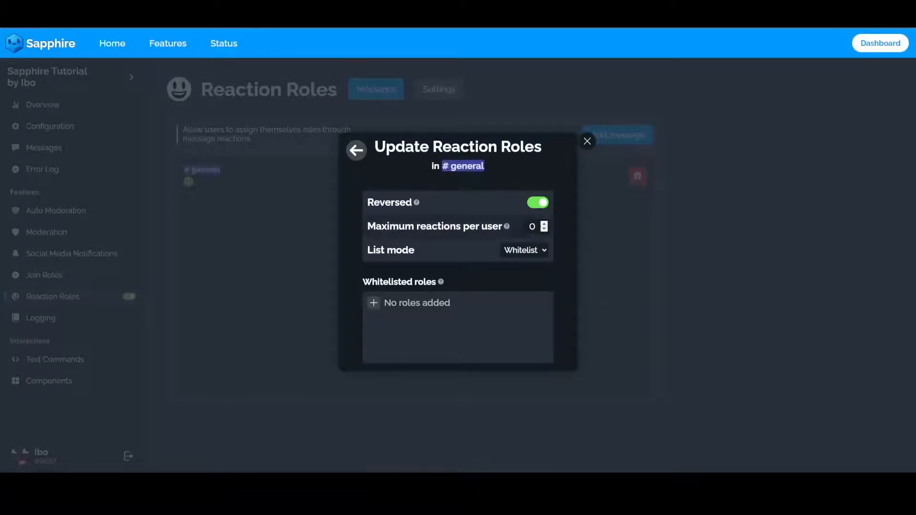
Turn off the Reversed option in Sapphire, save the changes and return to the message's emoji list.
left_click(535, 204)
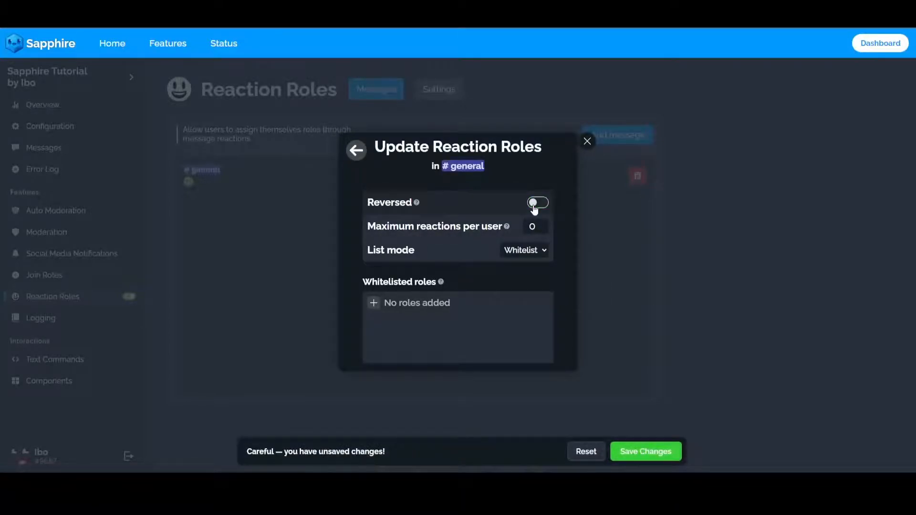
left_click(646, 452)
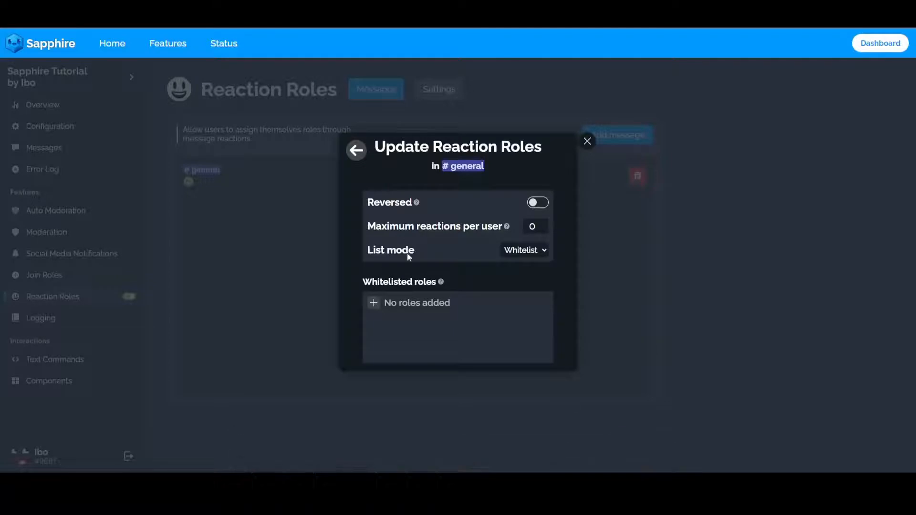
left_click(358, 151)
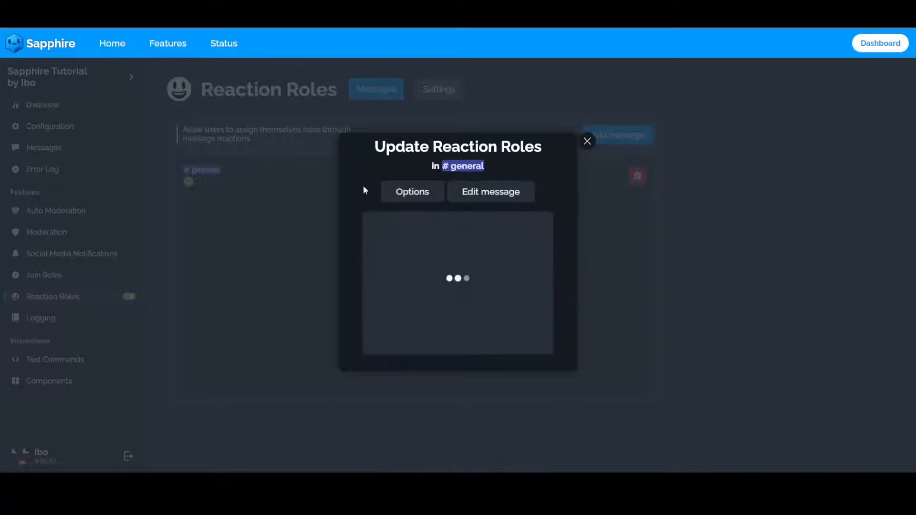
Add the smiling, kissing and tongue-out face emojis as further reactions for the #general message.
left_click(379, 262)
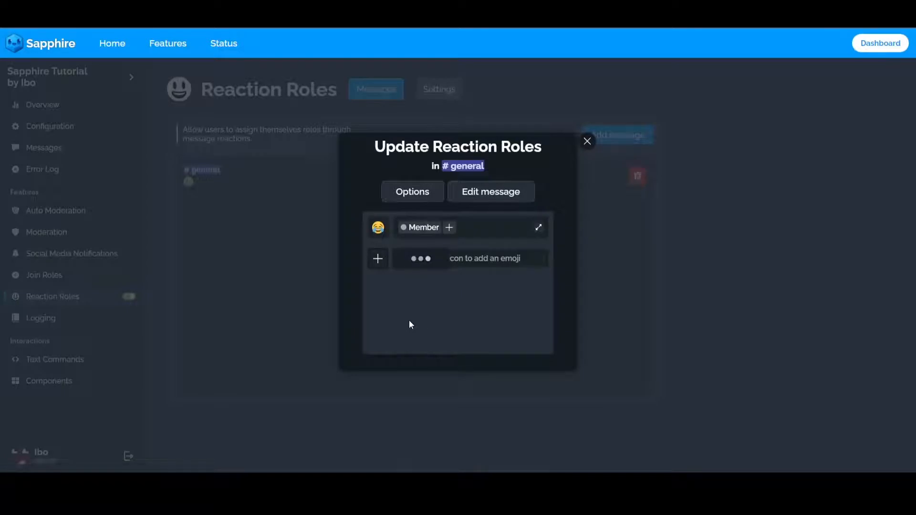
left_click(422, 322)
left_click(378, 290)
left_click(475, 329)
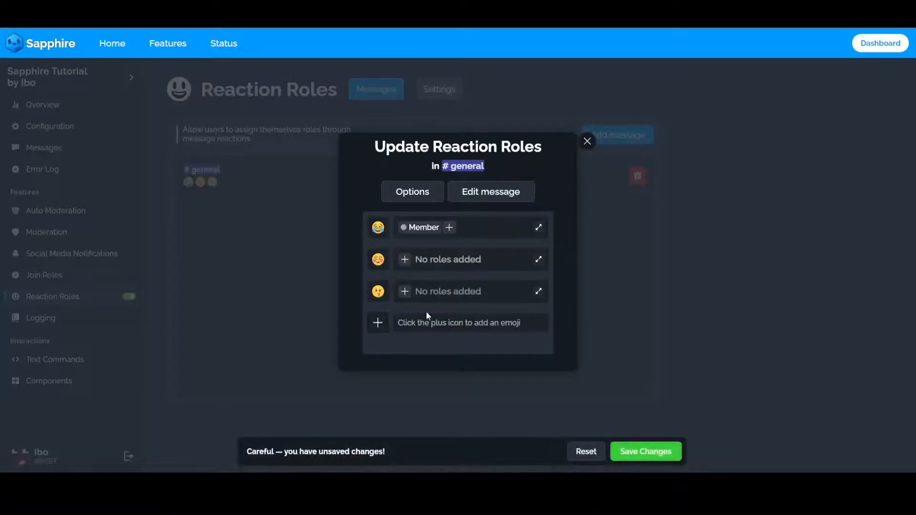
left_click(378, 322)
left_click(540, 328)
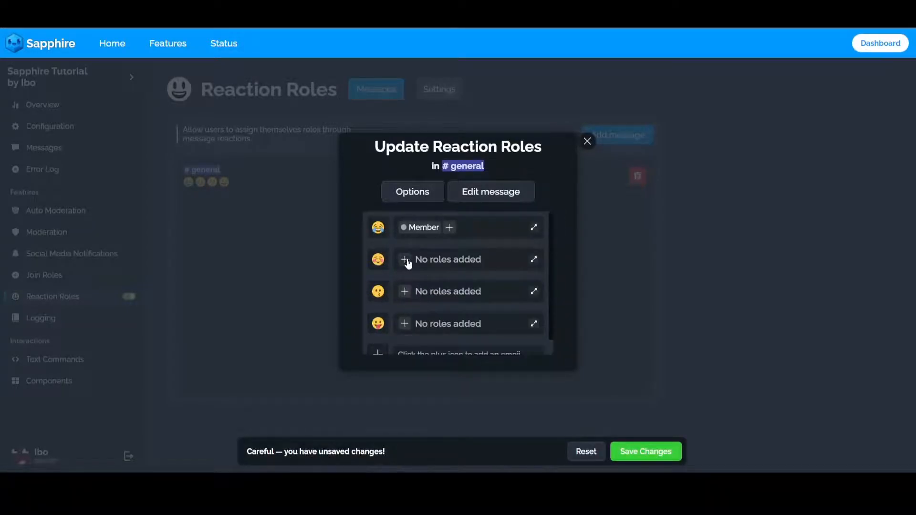
Assign the Mod role to the smiling emoji, Muted to the kissing emoji and Dummy to the tongue-out emoji, and save the changes.
left_click(406, 260)
left_click(401, 334)
left_click(405, 291)
scroll(404, 376, "down", 2)
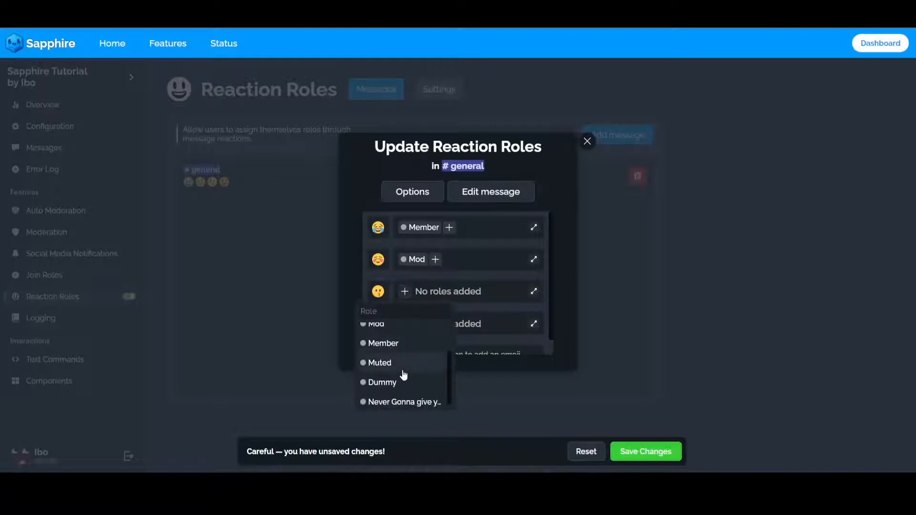
left_click(404, 371)
left_click(401, 324)
scroll(406, 381, "down", 2)
left_click(395, 414)
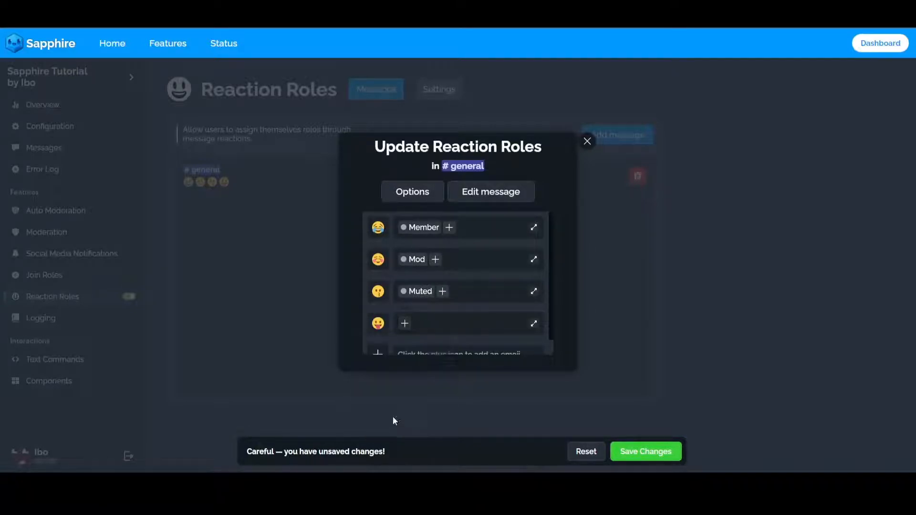
left_click(672, 457)
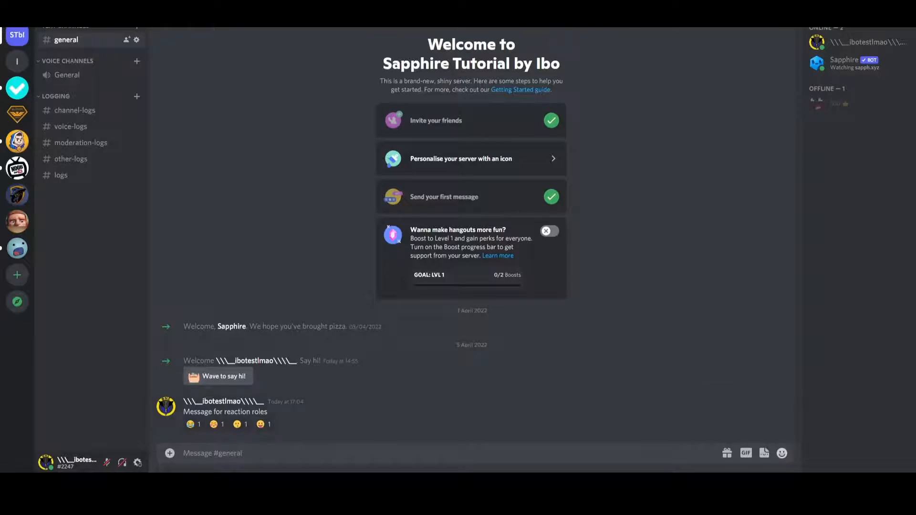
Switch to Discord and remove the Muted and Dummy roles from the test account.
left_click(865, 43)
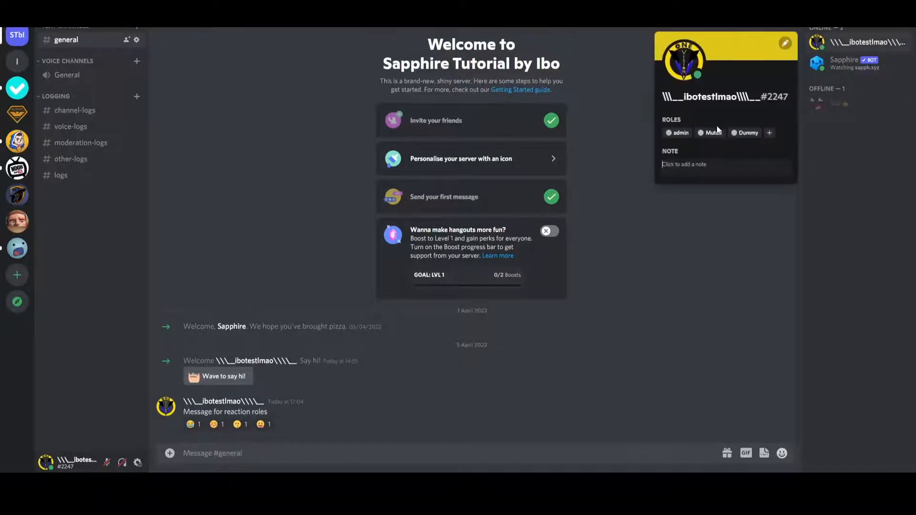
left_click(702, 134)
left_click(702, 133)
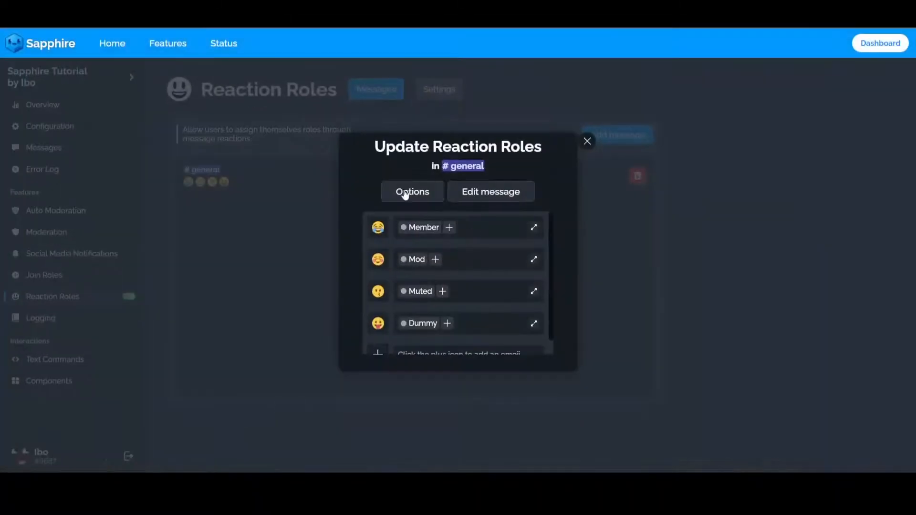
In Sapphire's options for the #general message, set the maximum reactions per user to 2 and save the changes.
left_click(405, 194)
left_click(545, 225)
left_click(545, 225)
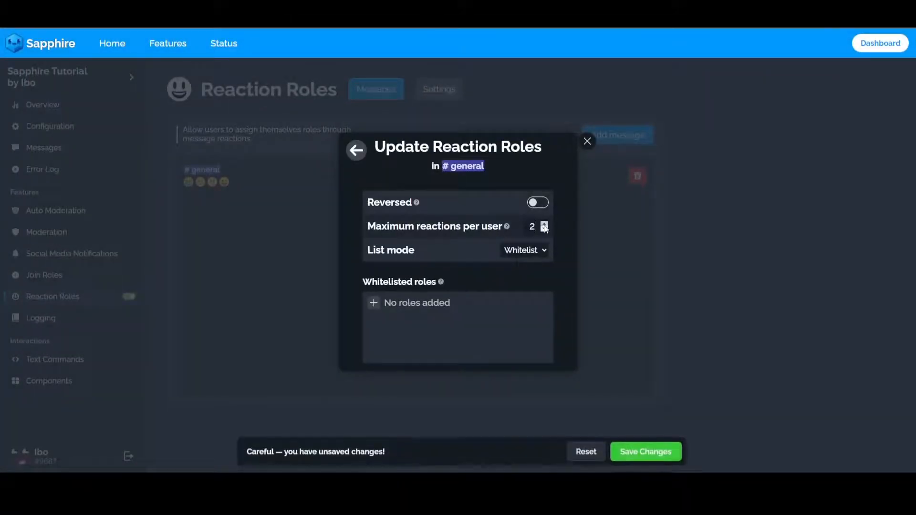
left_click(649, 457)
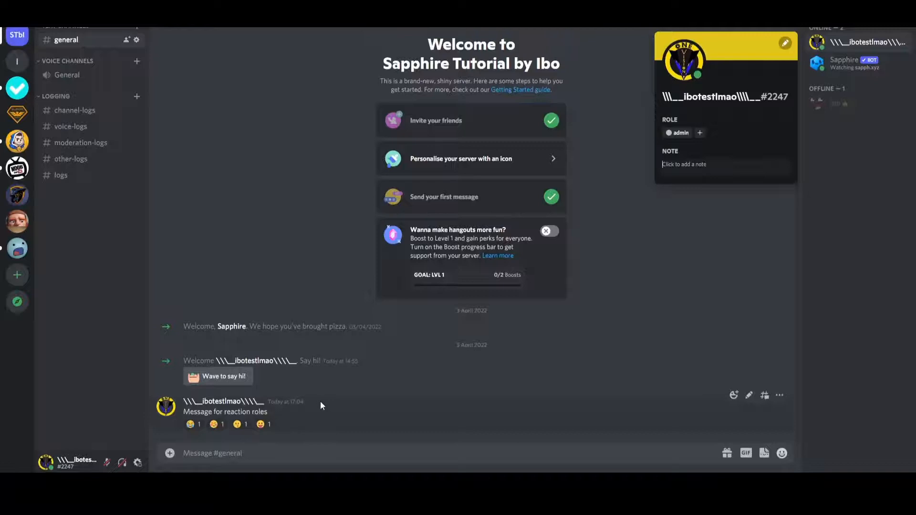
In Discord, add the joy and smiling reactions to the reaction roles message and check the test account's roles.
left_click(320, 402)
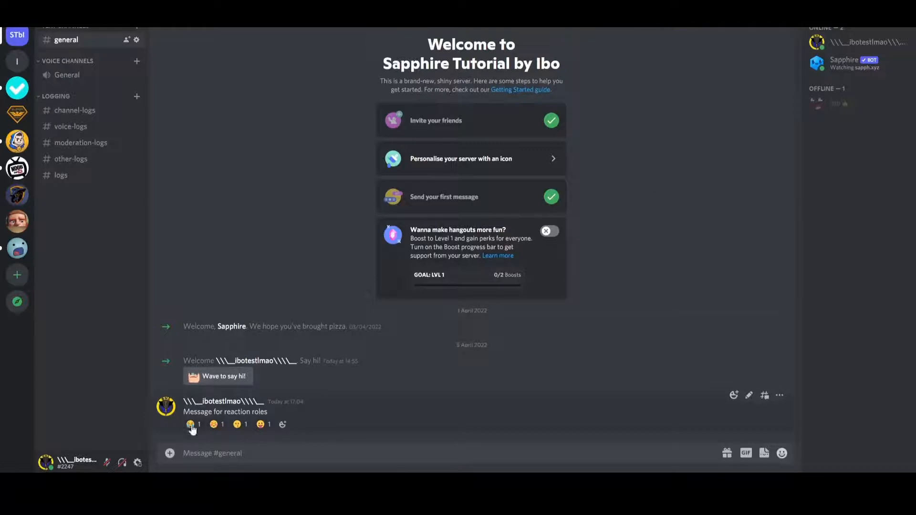
left_click(220, 425)
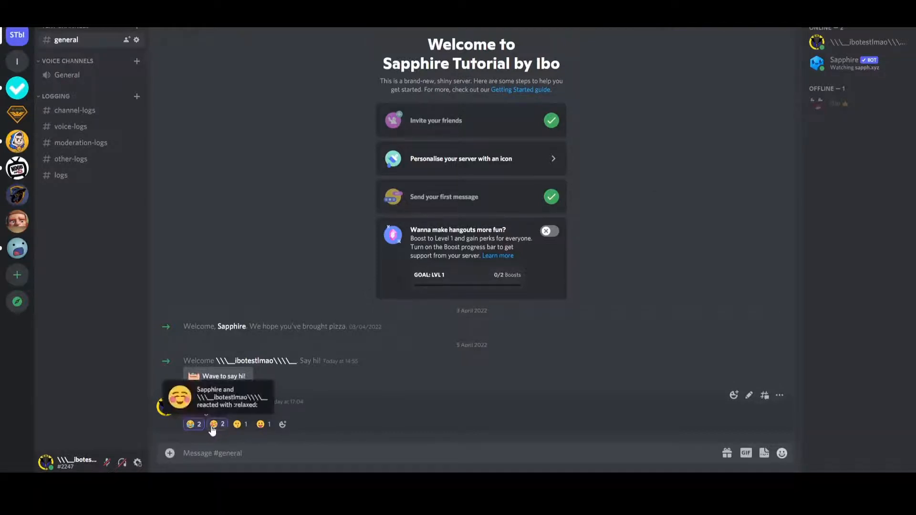
left_click(857, 42)
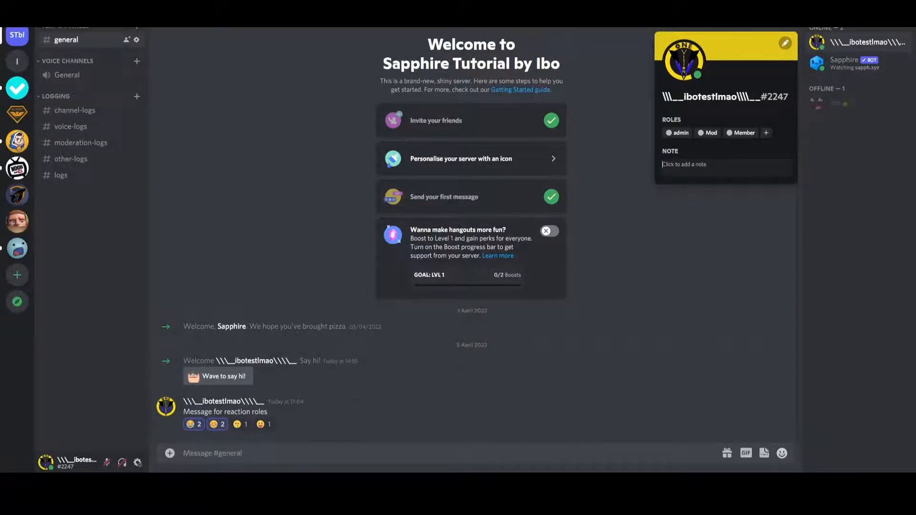
Test the reaction limit by adding the kissing and tongue-out reactions, toggling the smiling and kissing ones, and checking the test account's roles.
left_click(242, 431)
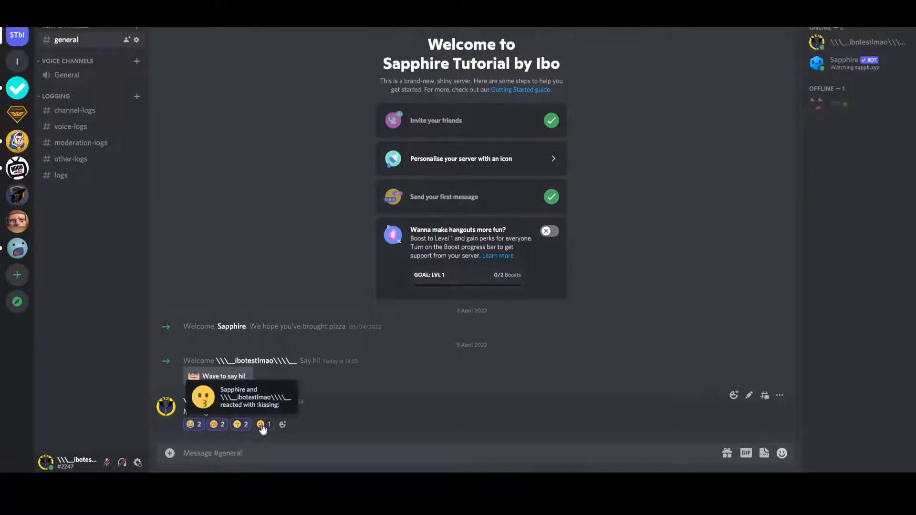
left_click(261, 426)
left_click(221, 425)
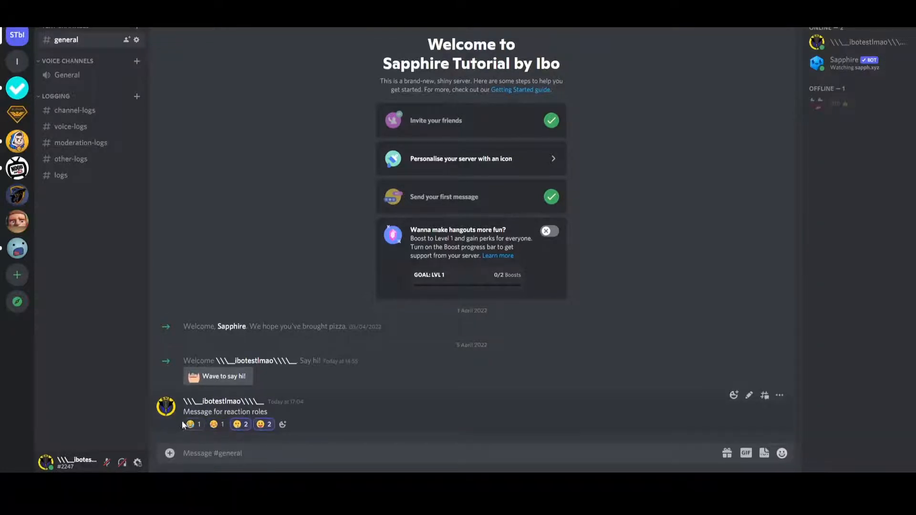
left_click(221, 428)
left_click(241, 428)
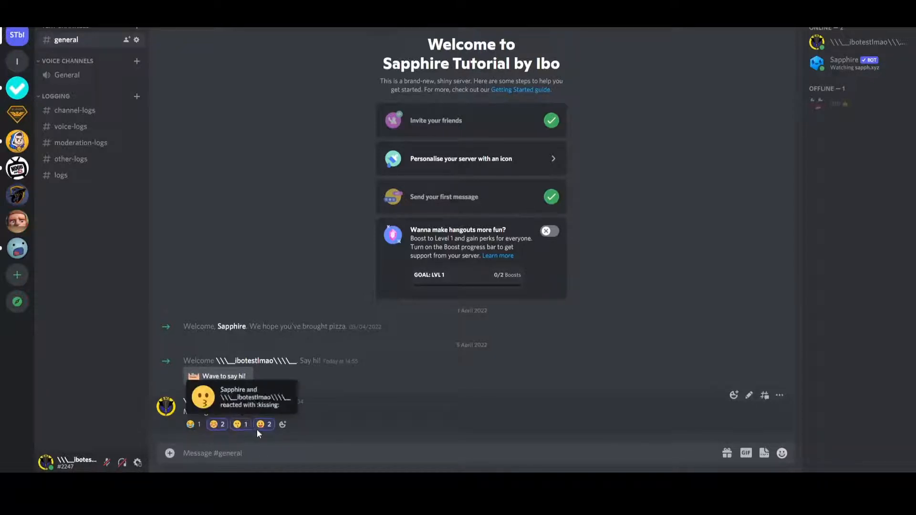
left_click(241, 424)
left_click(217, 424)
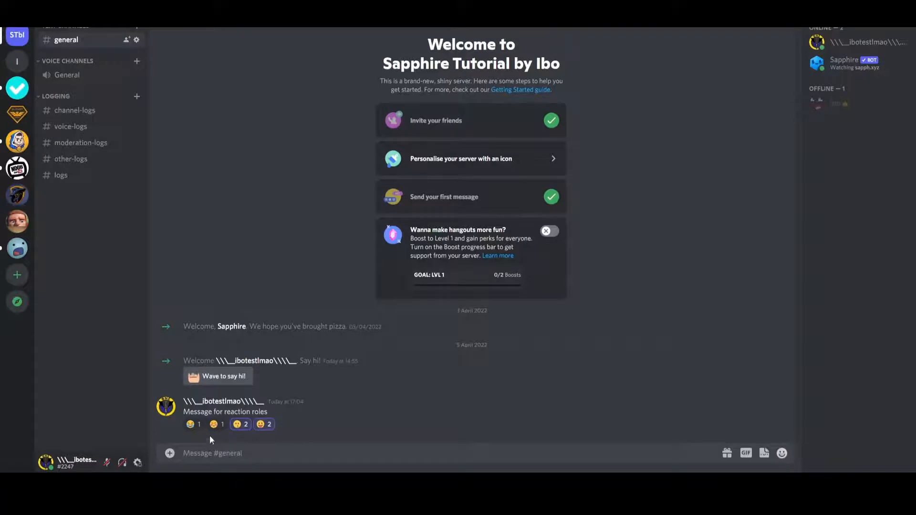
left_click(892, 42)
left_click(306, 411)
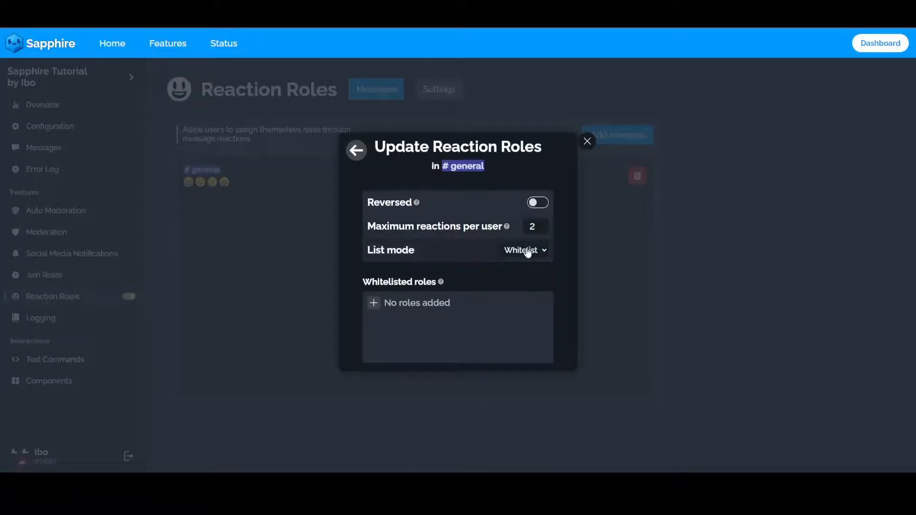
In Sapphire, keep the list mode on Whitelist, add Member as a whitelisted role and save the changes.
left_click(528, 252)
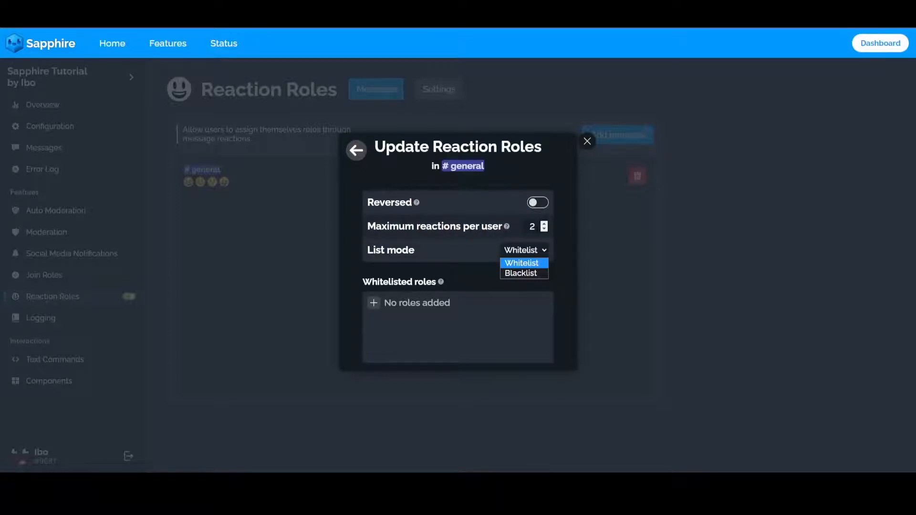
left_click(369, 314)
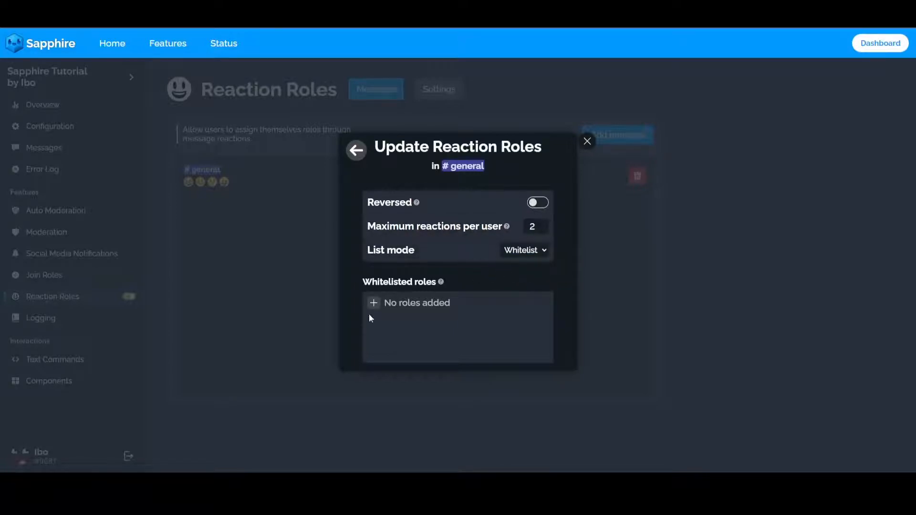
left_click(369, 314)
scroll(372, 376, "down", 2)
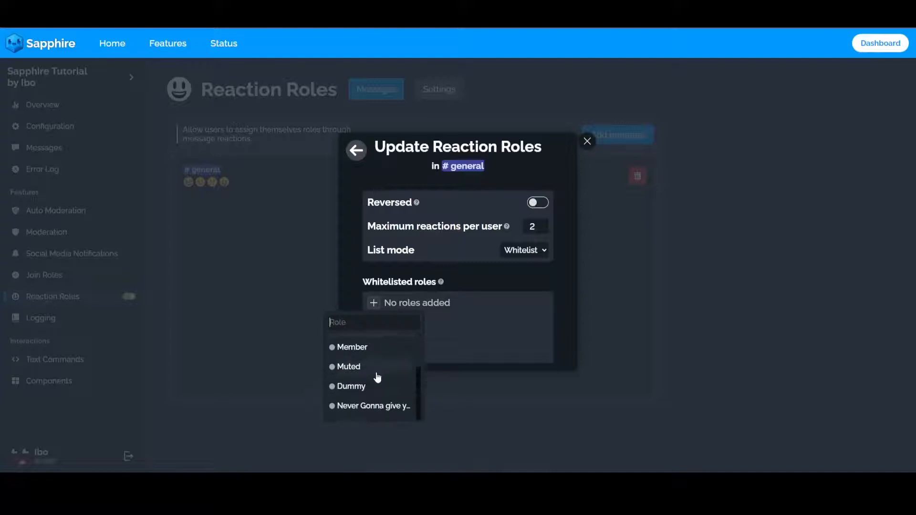
scroll(377, 376, "up", 2)
scroll(378, 375, "down", 2)
scroll(364, 385, "up", 2)
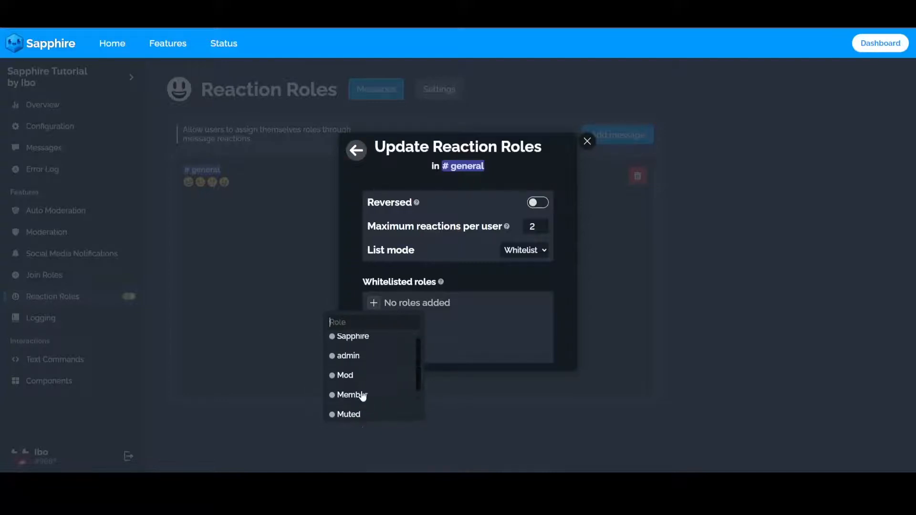
left_click(360, 394)
left_click(671, 459)
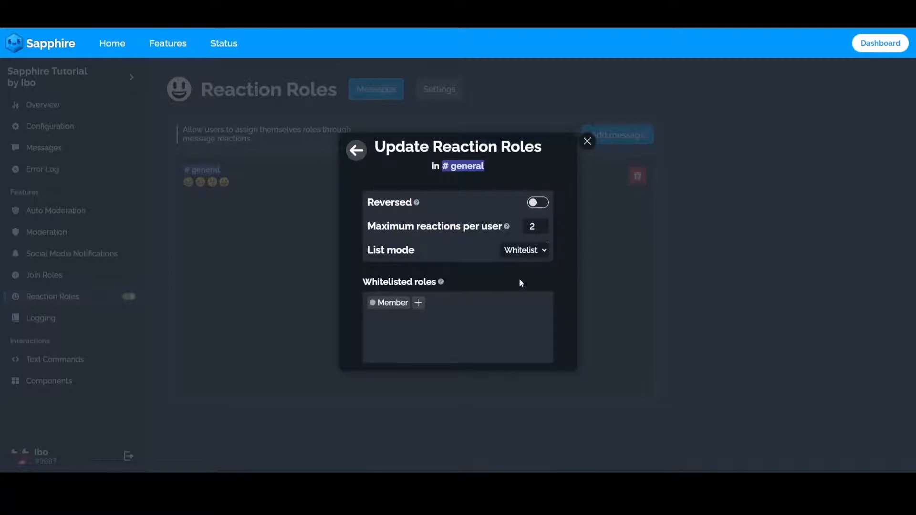
Test the whitelist in Discord without the Member role by swapping the kissing and tongue-out reactions for smiling and joy, comparing the account's roles.
key("alt+Tab")
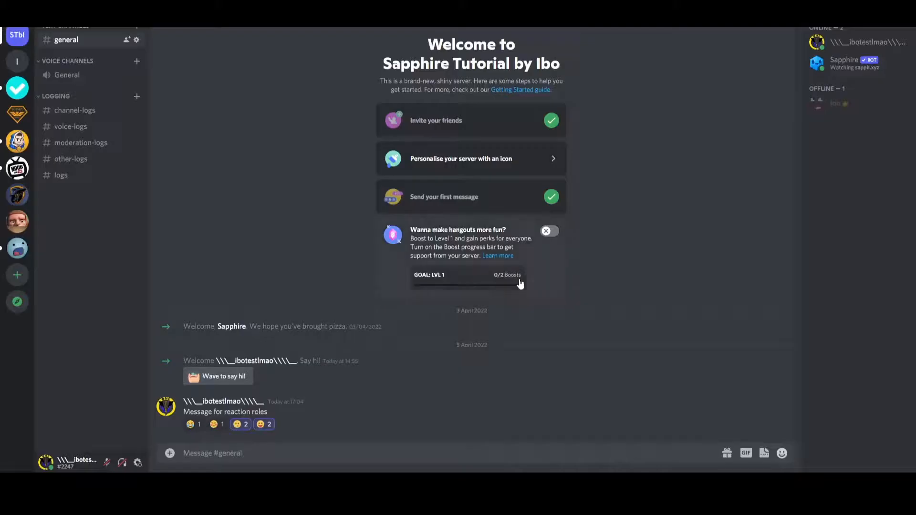
left_click(867, 45)
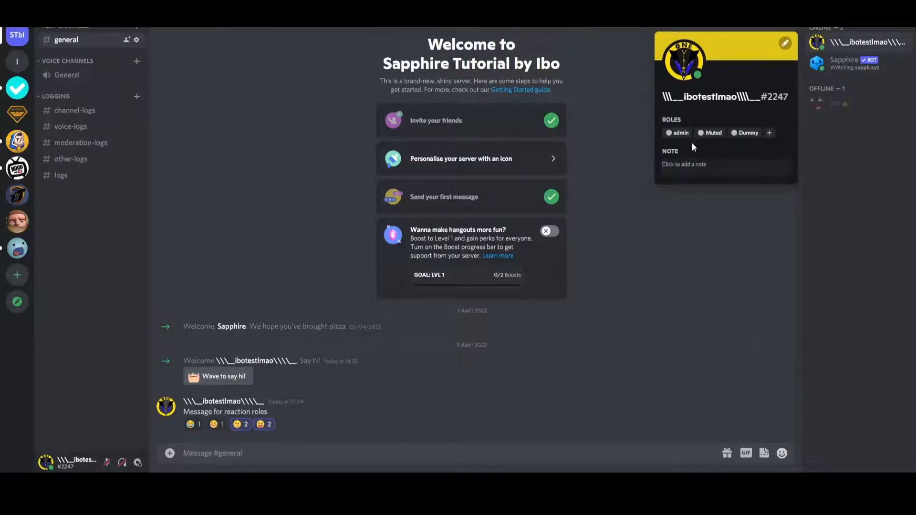
left_click(288, 400)
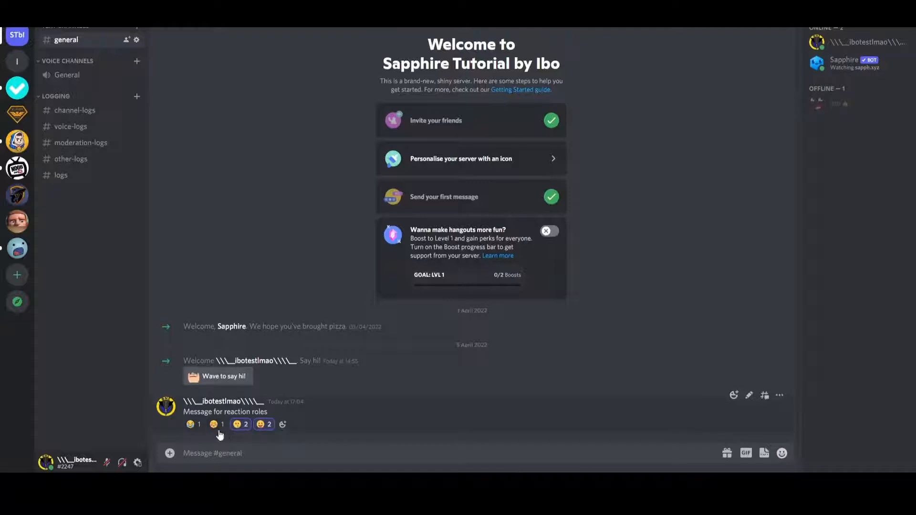
left_click(216, 424)
left_click(192, 425)
left_click(241, 426)
left_click(264, 424)
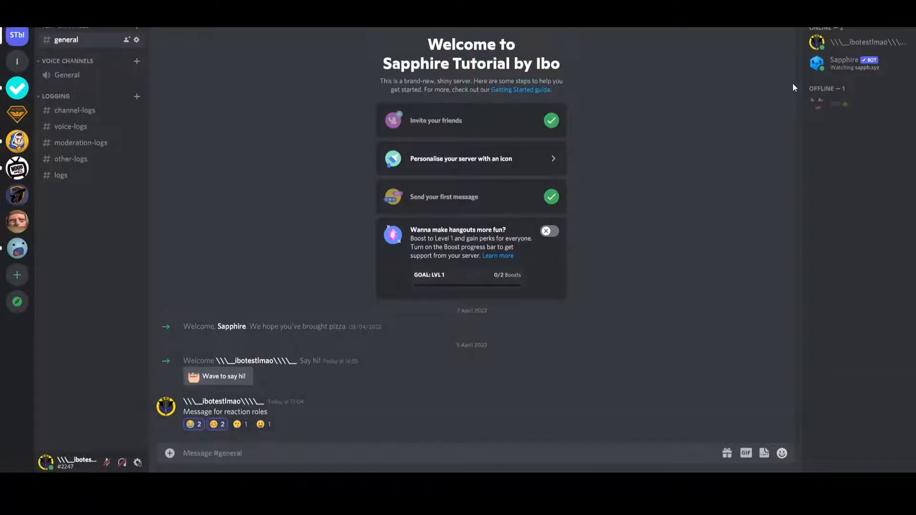
left_click(849, 45)
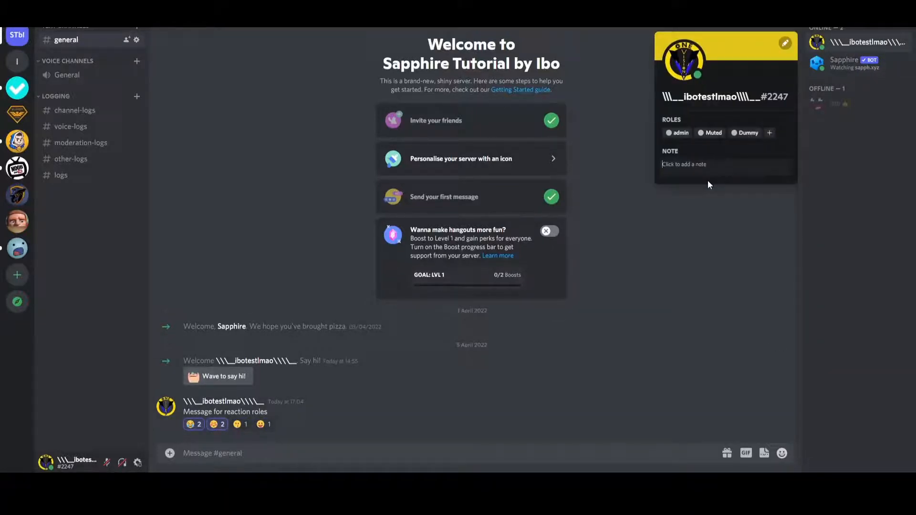
Remove the joy and smiling reactions, and replace the test account's Muted and Dummy roles with the Member role.
left_click(192, 424)
left_click(216, 425)
left_click(883, 42)
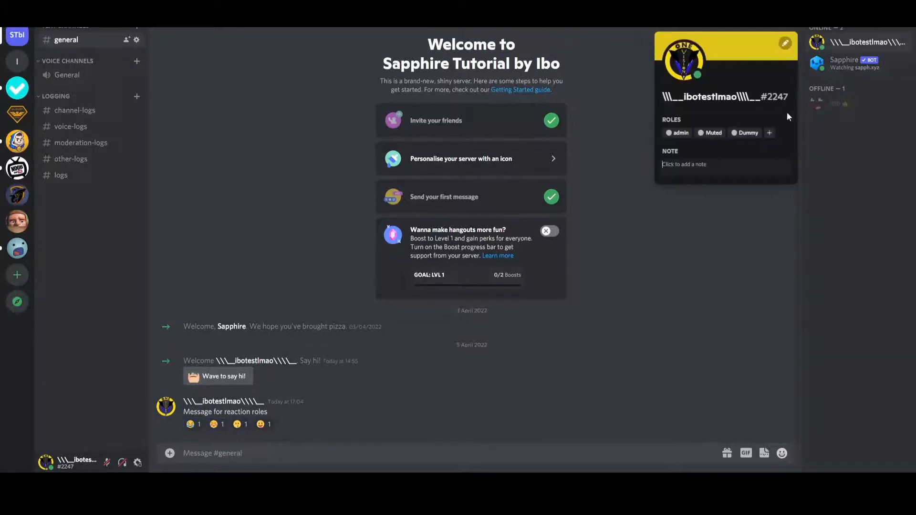
left_click(700, 133)
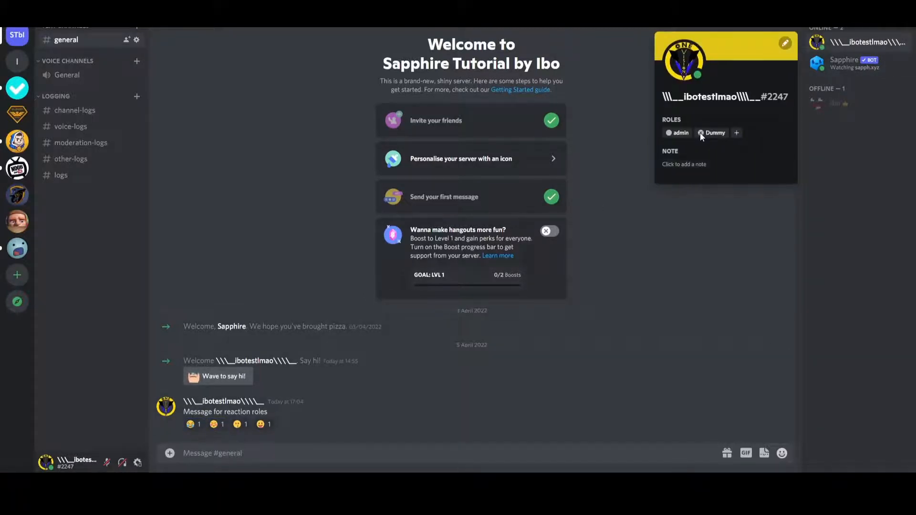
left_click(701, 132)
left_click(701, 133)
type("m")
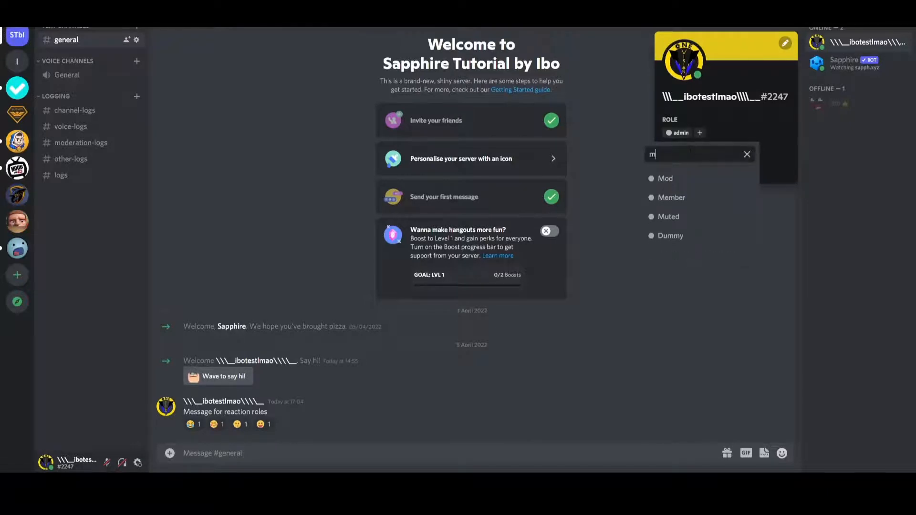
left_click(671, 198)
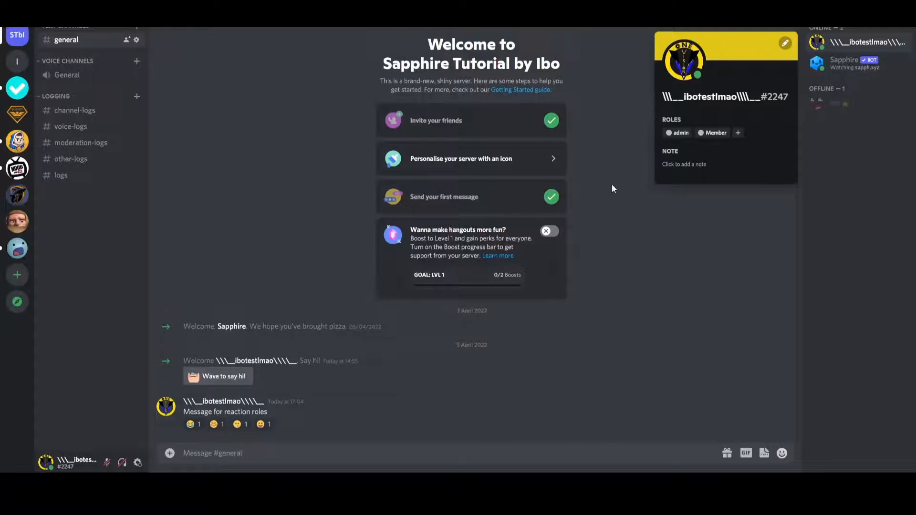
Test the whitelist with the Member role by adding the smiling, kissing and tongue-out reactions and checking the test account's roles.
mouse_move(264, 405)
left_click(273, 389)
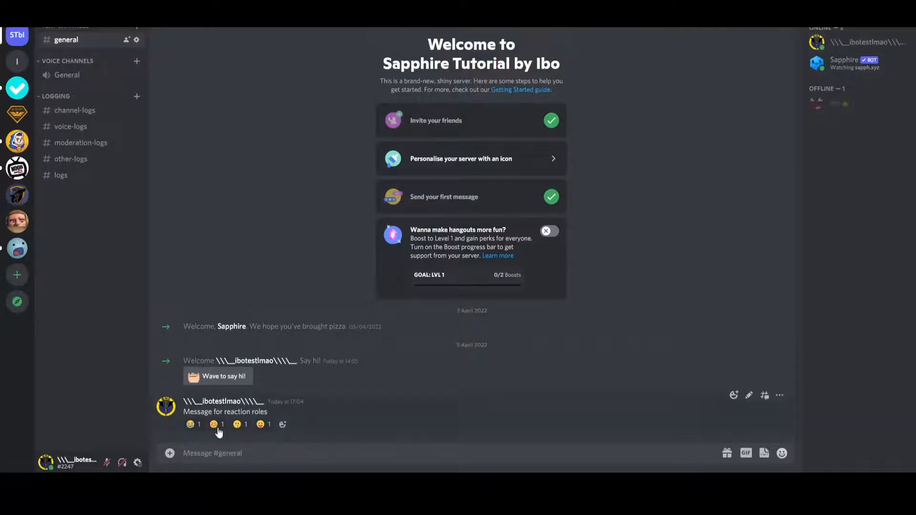
left_click(219, 425)
left_click(241, 426)
left_click(263, 426)
left_click(887, 43)
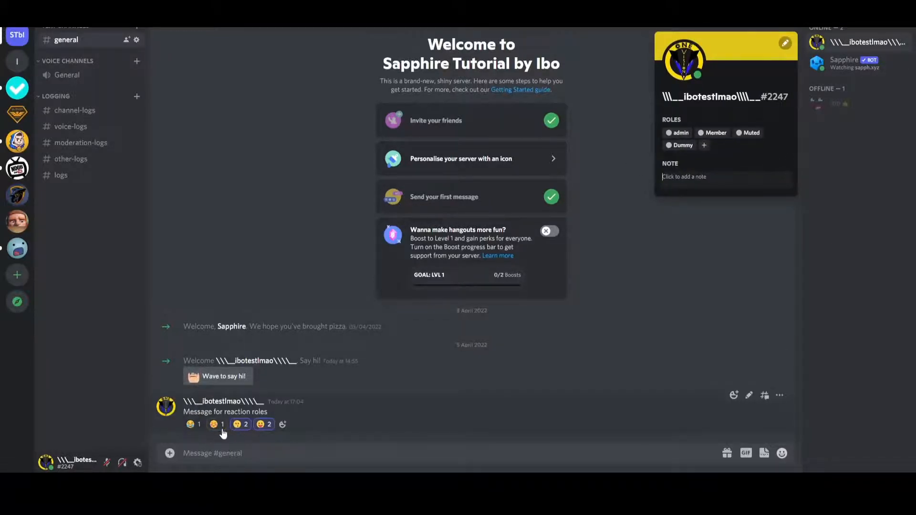
Set the maximum reactions per user to 0 in Sapphire, then retest the smiling reaction in Discord and check the account's roles.
mouse_move(228, 429)
left_click(226, 453)
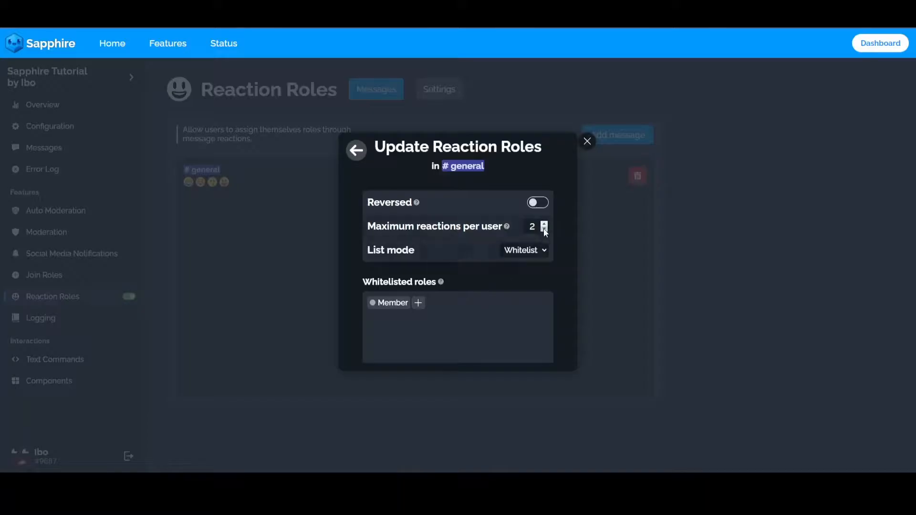
left_click(544, 229)
left_click(544, 229)
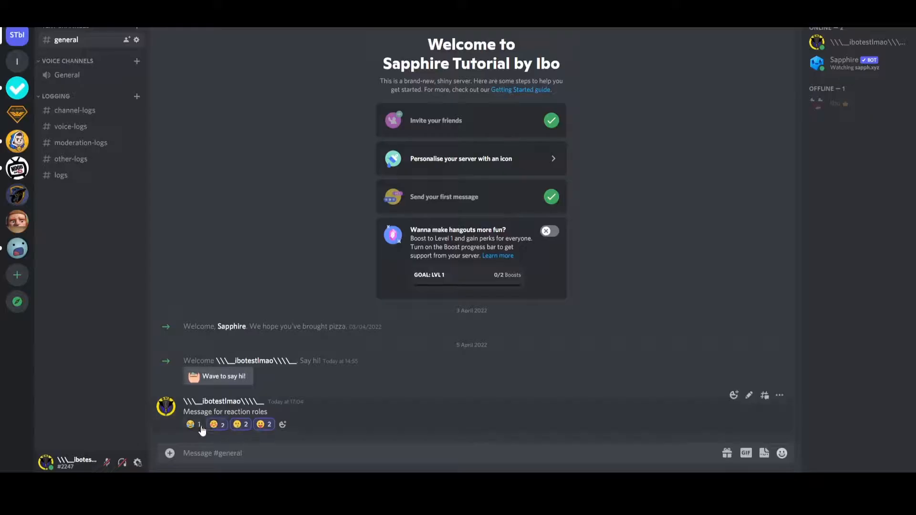
left_click(860, 42)
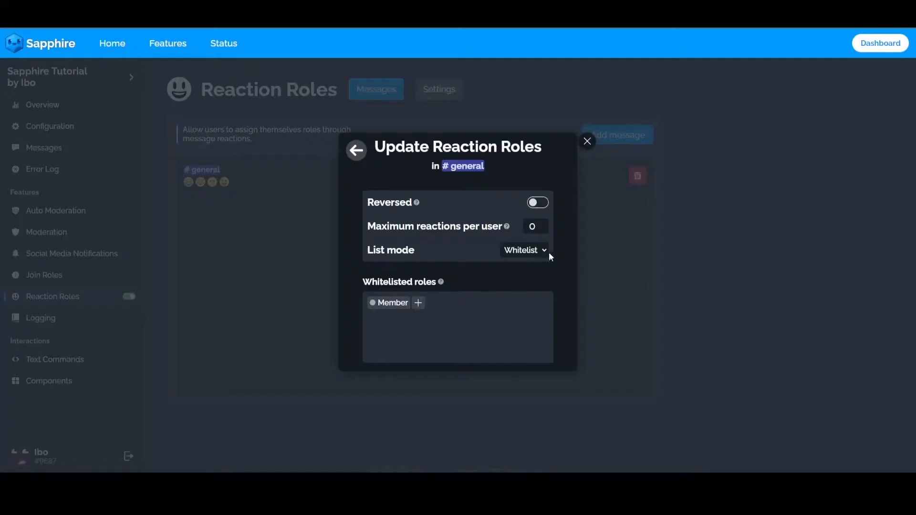
Change the list mode to Blacklist for the #general reaction roles in Sapphire and save the changes.
left_click(550, 255)
left_click(521, 273)
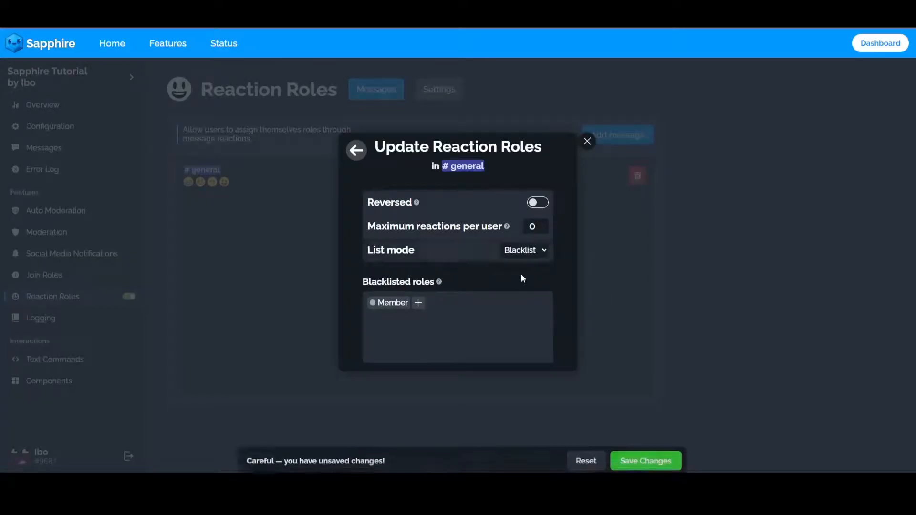
left_click(628, 456)
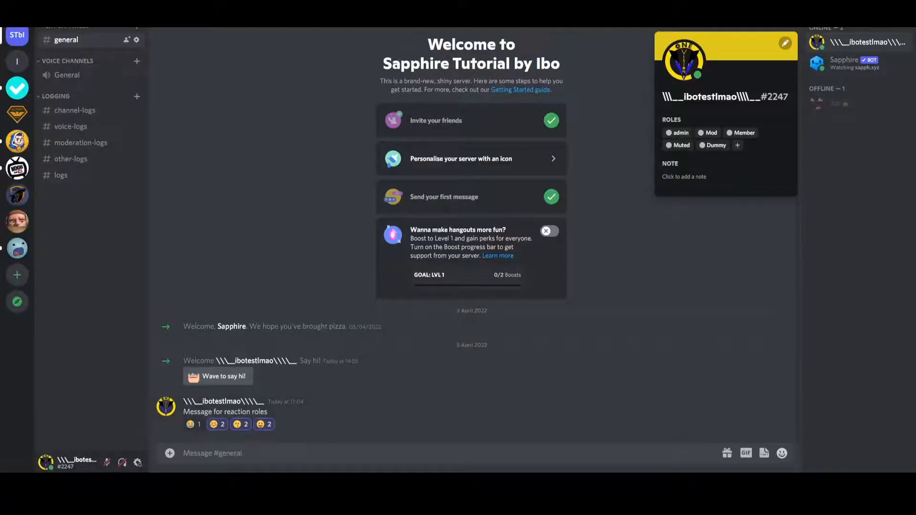
Test the Member blacklist in Discord by adding and removing the joy reaction, checking the test account's roles each time.
left_click(837, 169)
left_click(855, 48)
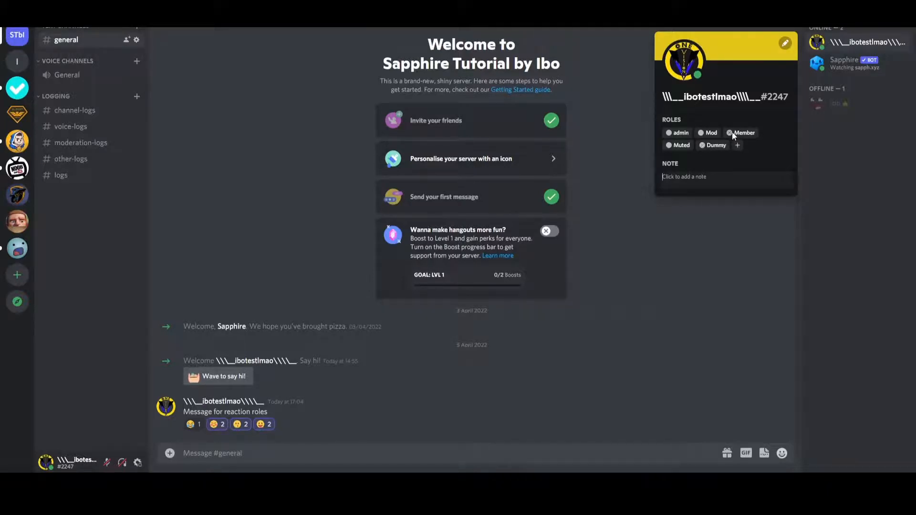
left_click(193, 425)
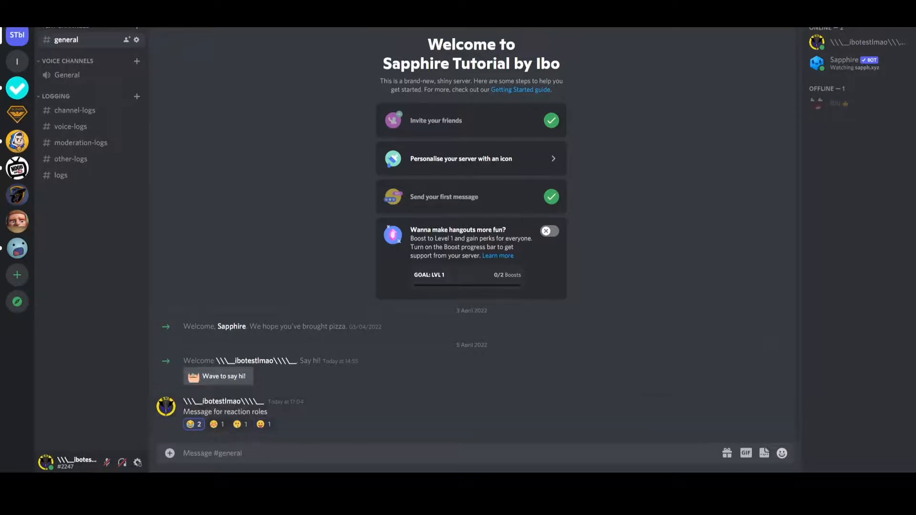
left_click(881, 41)
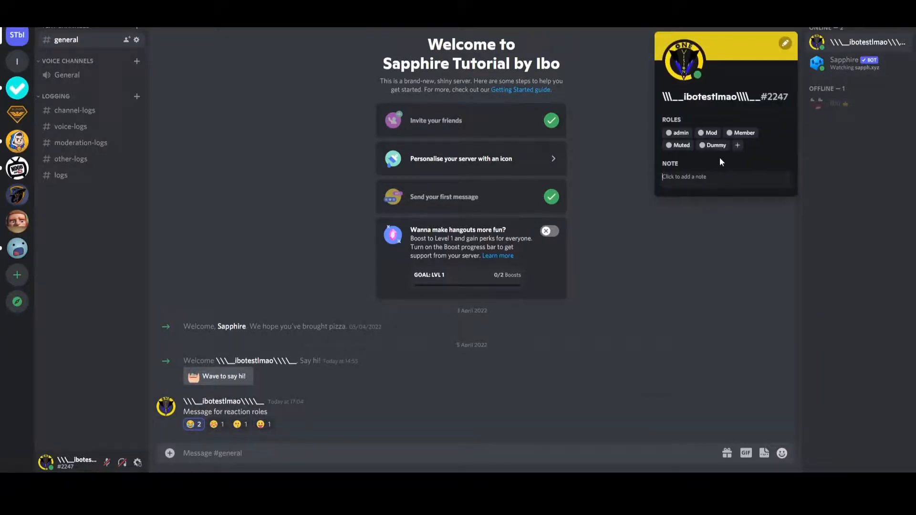
left_click(194, 424)
left_click(862, 38)
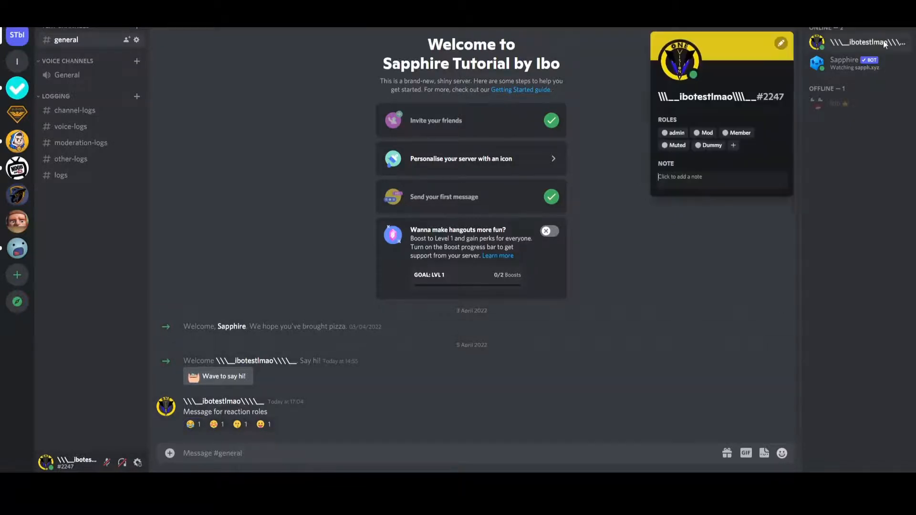
Add the smiling, kissing and tongue-out reactions to the reaction-role message and check the test account's roles.
left_click(452, 347)
left_click(216, 424)
left_click(240, 424)
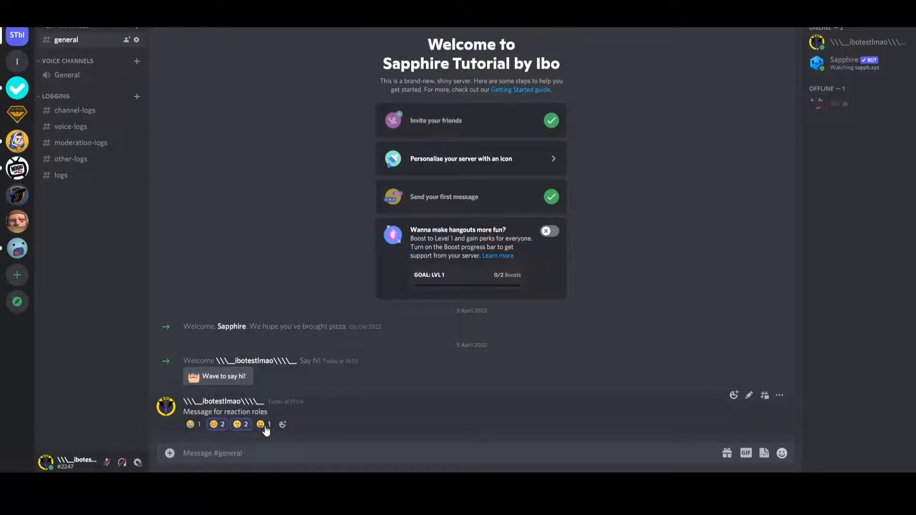
left_click(265, 427)
left_click(901, 41)
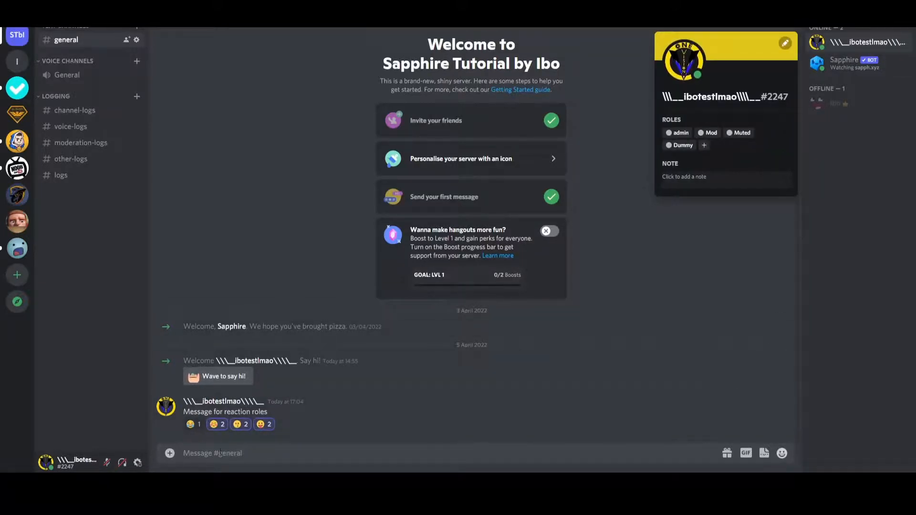
Remove the smiling, kissing and tongue-out reactions and review the test account's roles again.
left_click(216, 424)
left_click(241, 424)
left_click(265, 424)
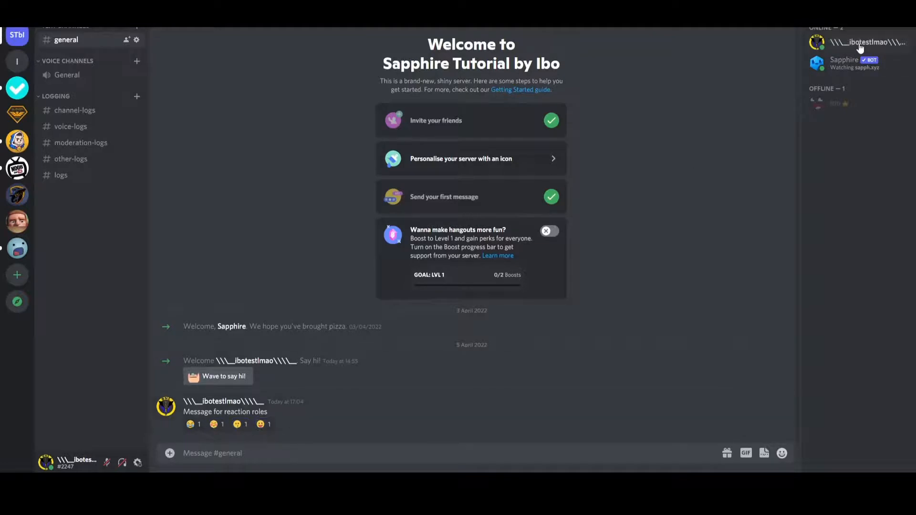
left_click(860, 48)
left_click(759, 164)
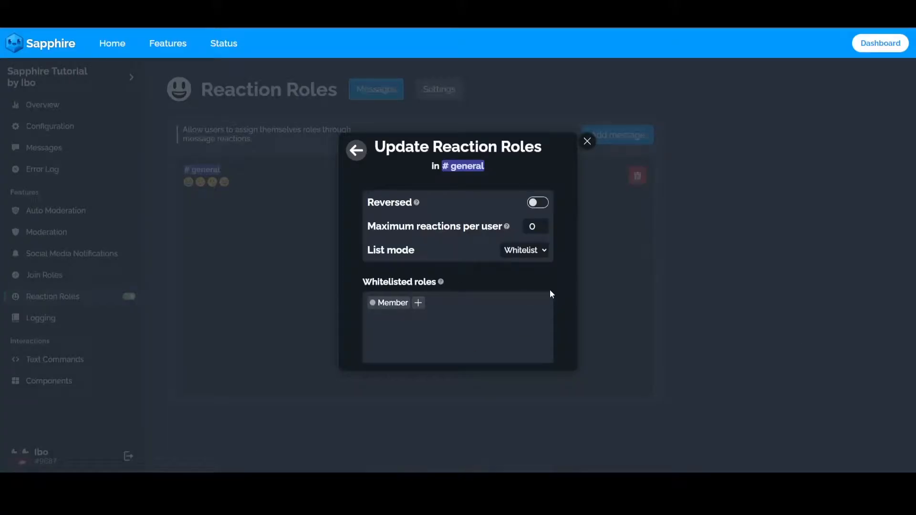
Open the joy emoji's expanded settings in Sapphire's #general reaction roles and view its add and remove role choices.
left_click(587, 141)
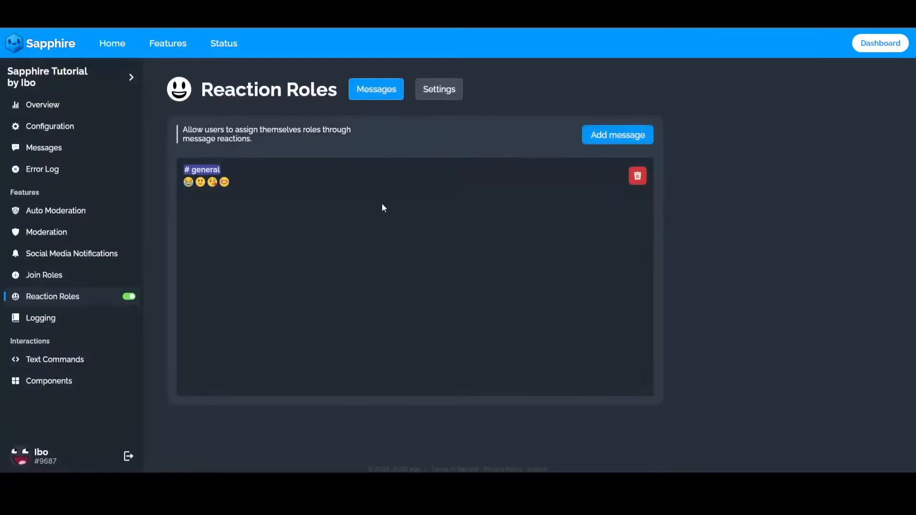
left_click(382, 203)
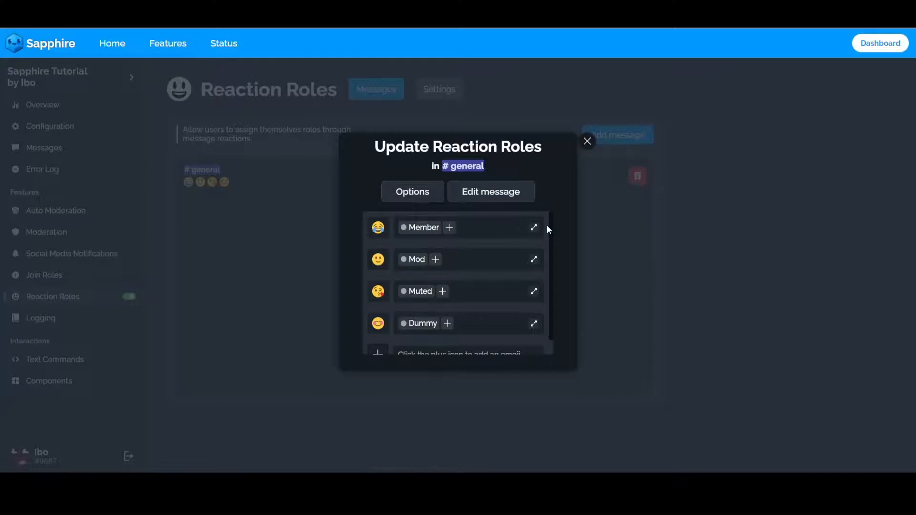
left_click(534, 230)
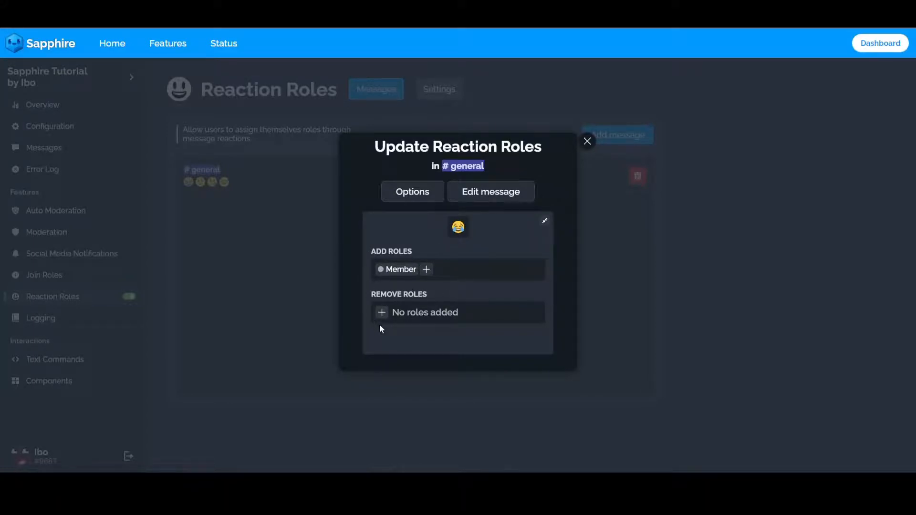
left_click(426, 270)
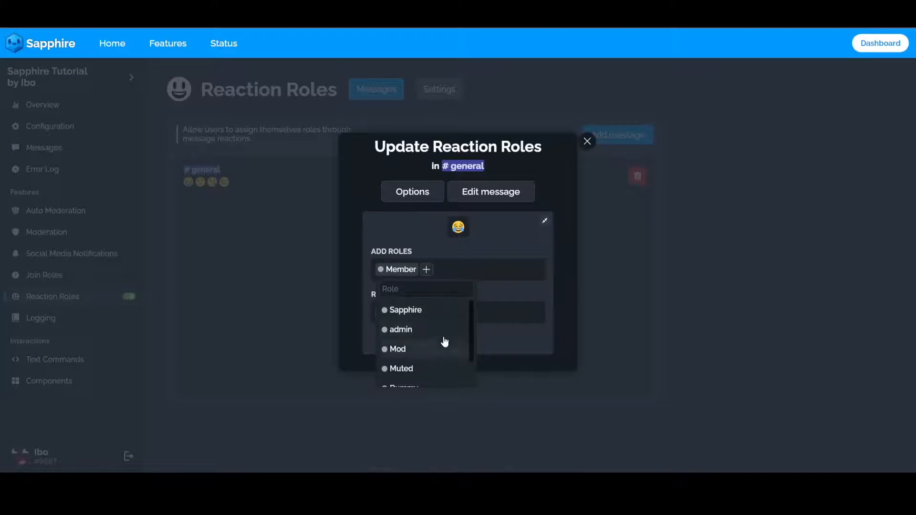
left_click(514, 343)
left_click(380, 312)
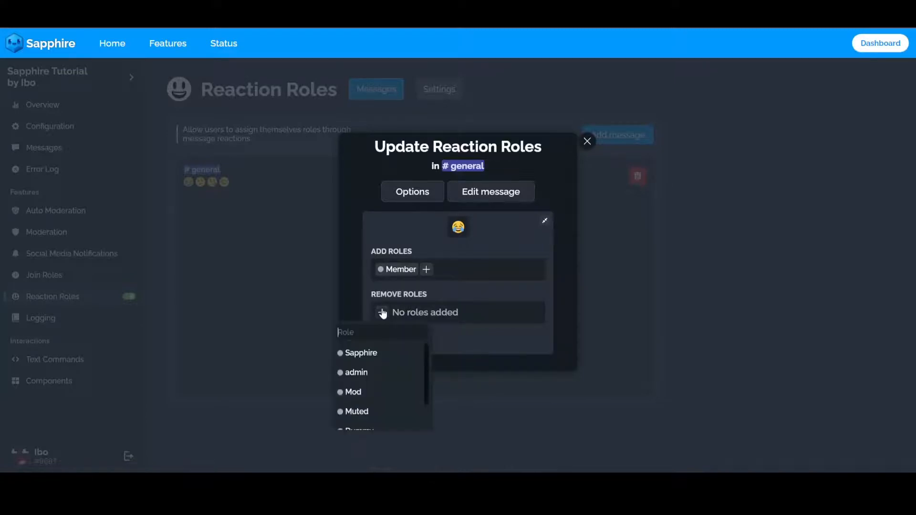
left_click(488, 337)
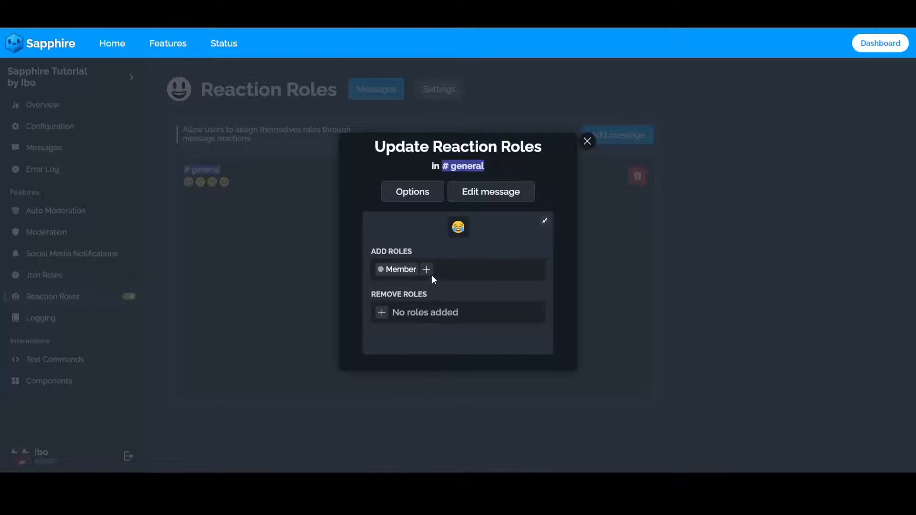
Set the joy emoji to remove the Dummy role and save the changes.
left_click(426, 270)
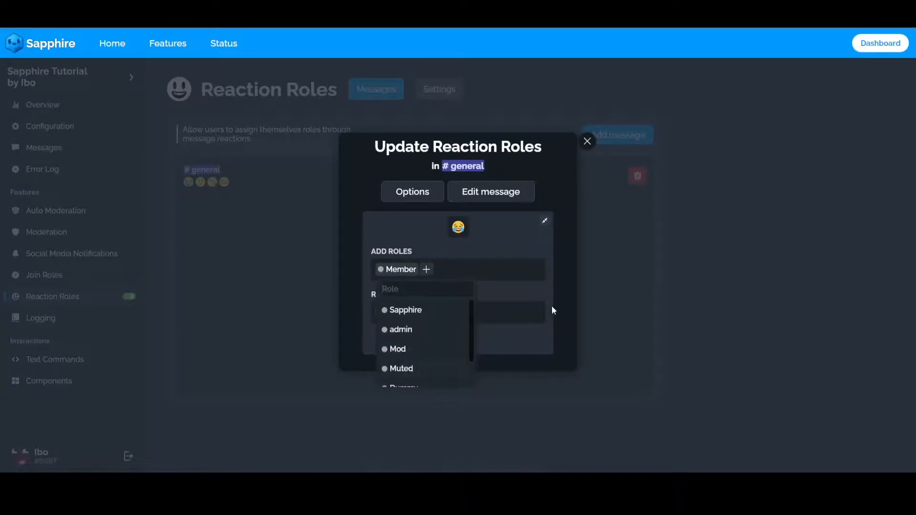
left_click(552, 306)
left_click(382, 312)
scroll(384, 388, "down", 1)
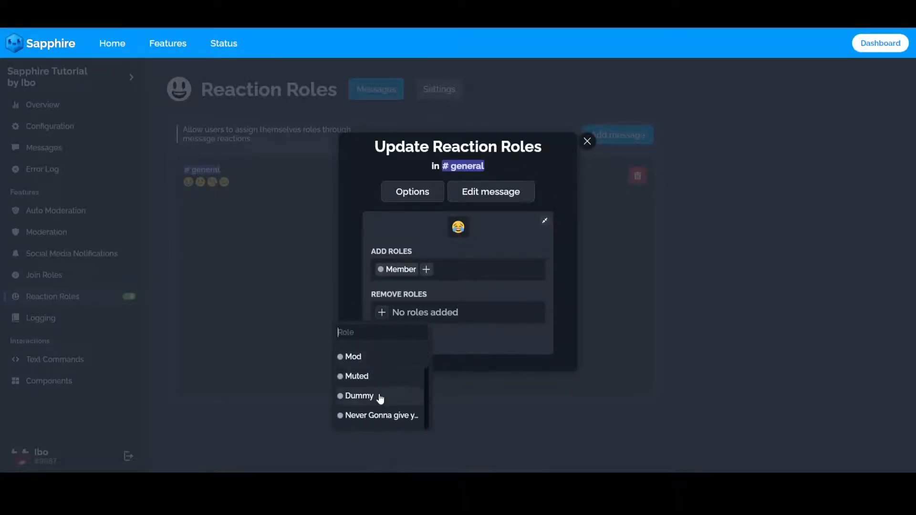
left_click(379, 398)
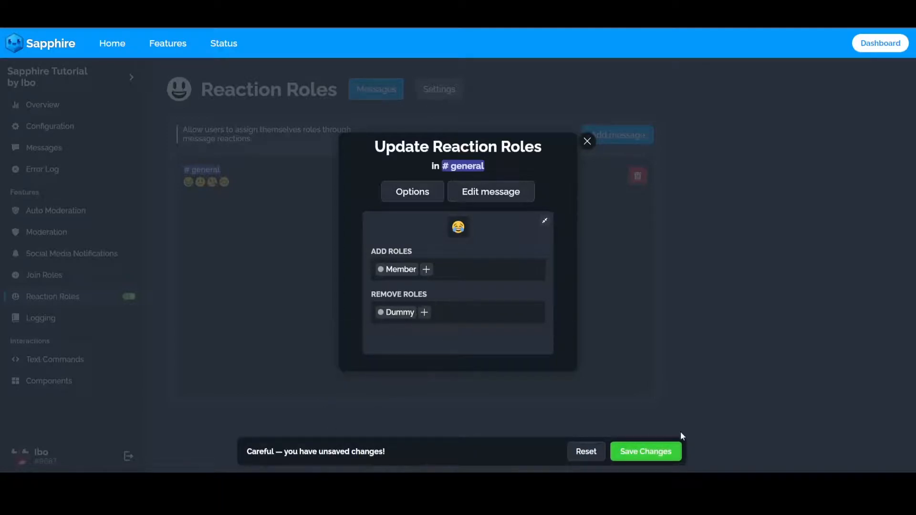
left_click(671, 451)
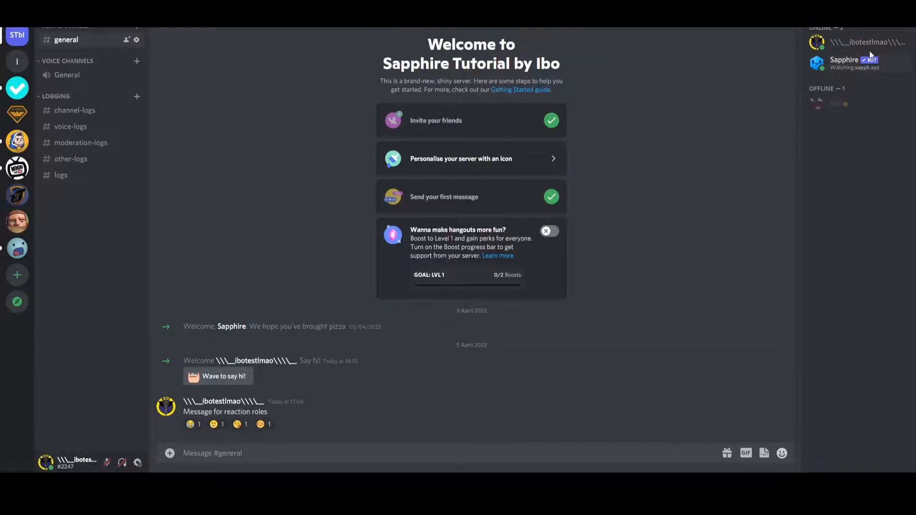
Remove the Mod and Member roles from the test account in Discord and give it the Dummy role.
left_click(867, 44)
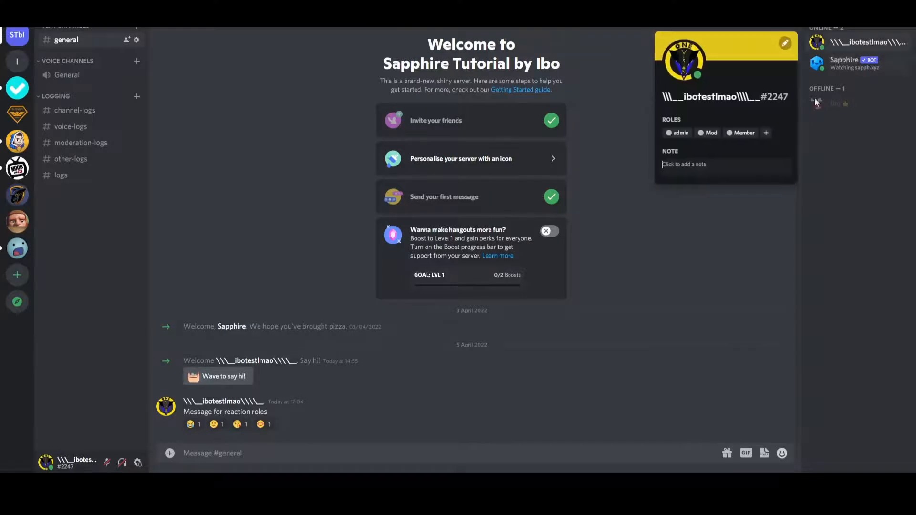
left_click(702, 133)
left_click(701, 133)
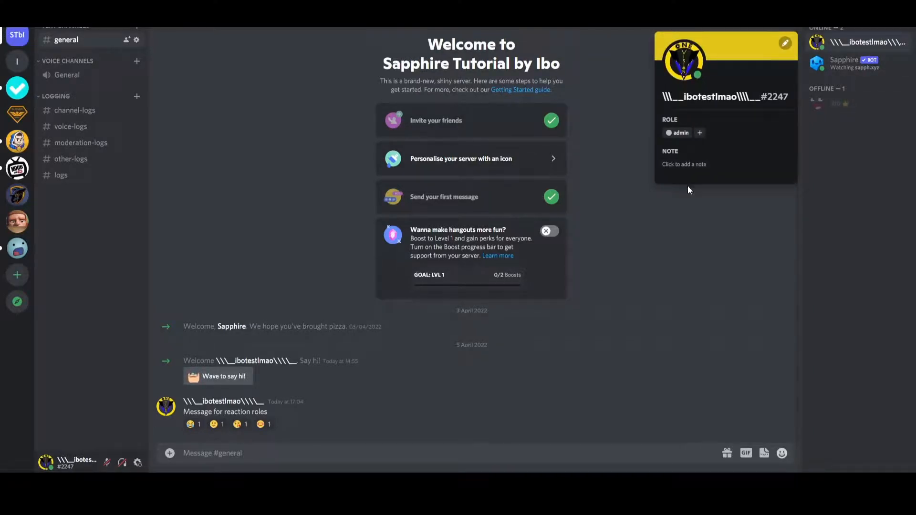
left_click(701, 133)
left_click(686, 236)
left_click(653, 290)
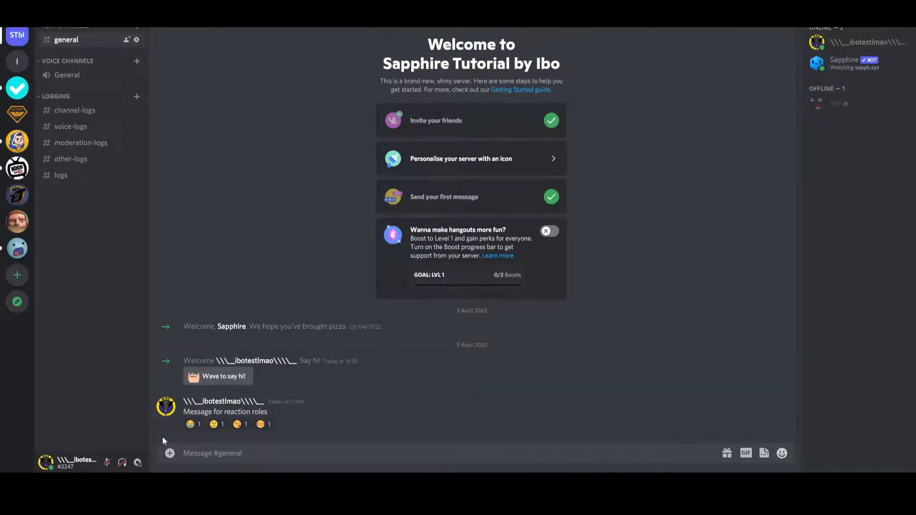
Test the role swap by adding the joy reaction, checking the test account's roles before and after.
mouse_move(192, 429)
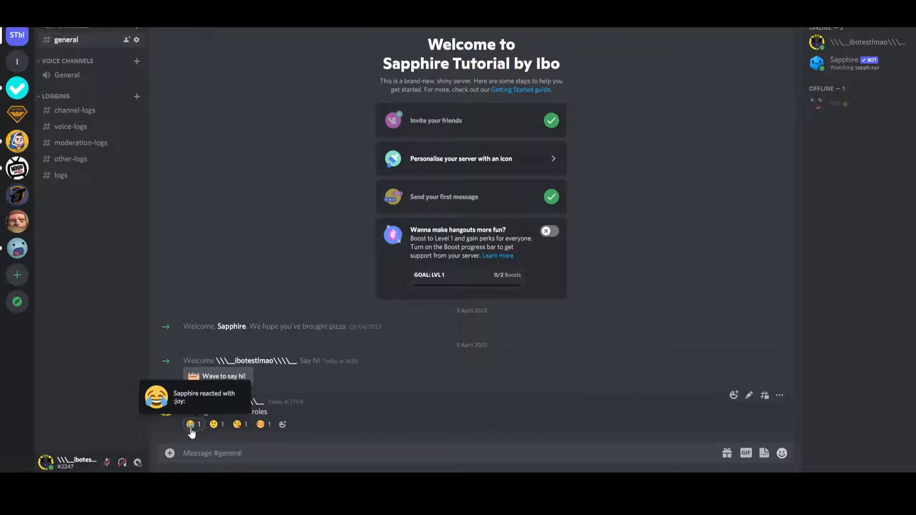
left_click(859, 42)
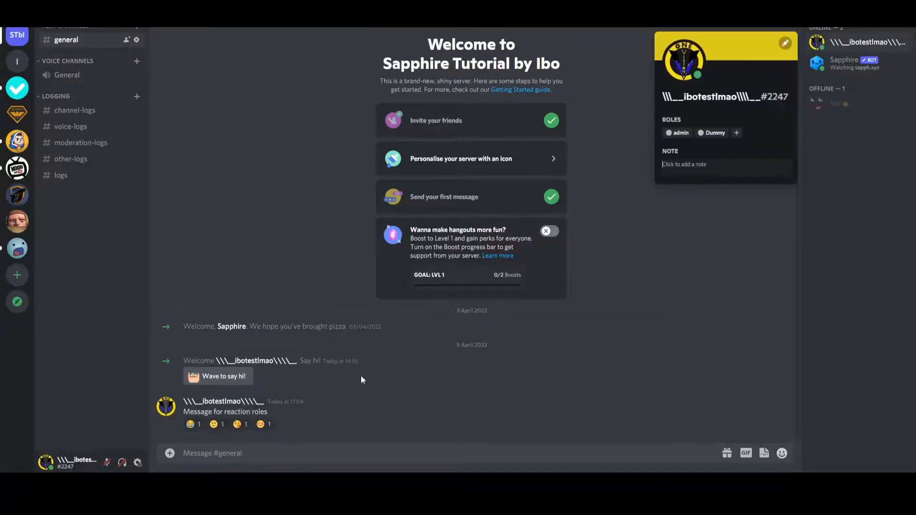
left_click(200, 427)
left_click(195, 425)
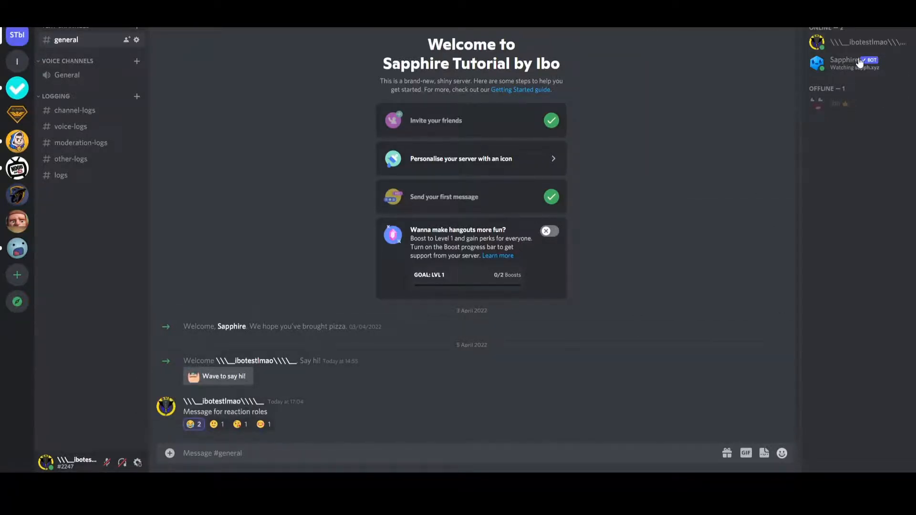
left_click(861, 42)
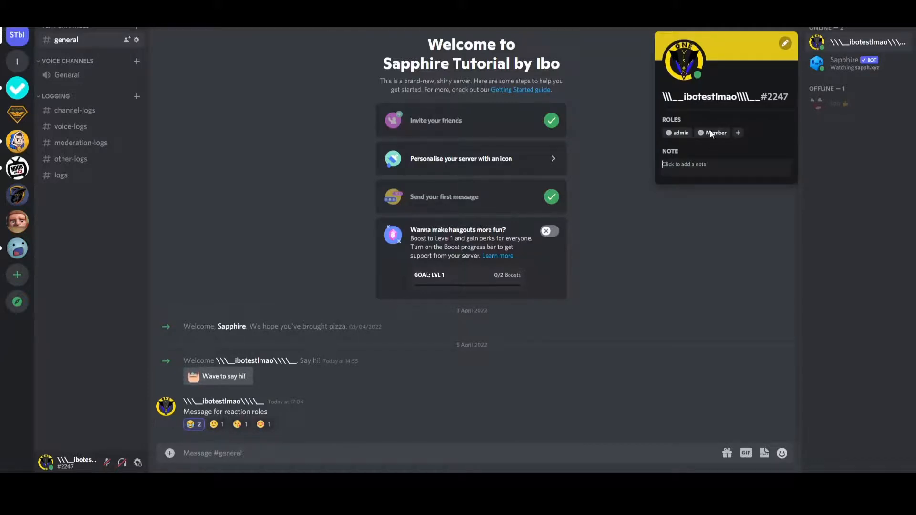
left_click(663, 279)
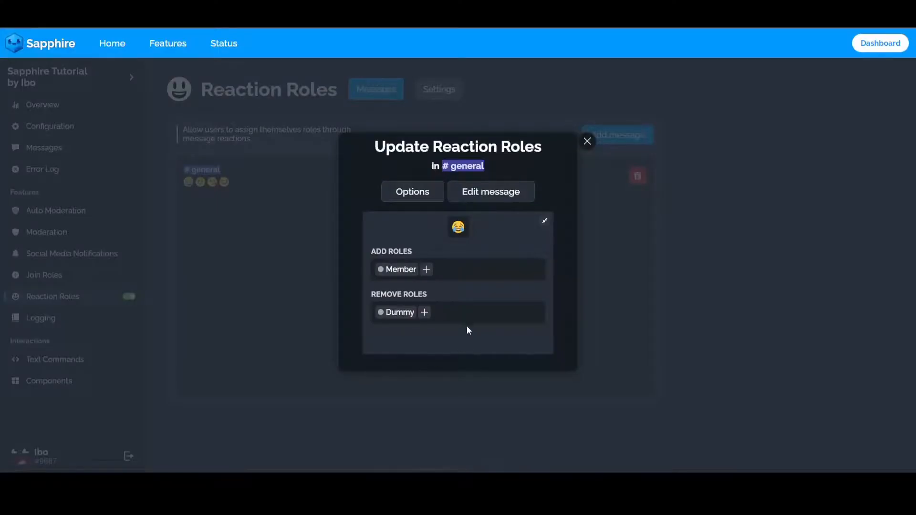
Close the existing reaction roles in Sapphire and start reaction roles on a newly created message in #general.
left_click(546, 222)
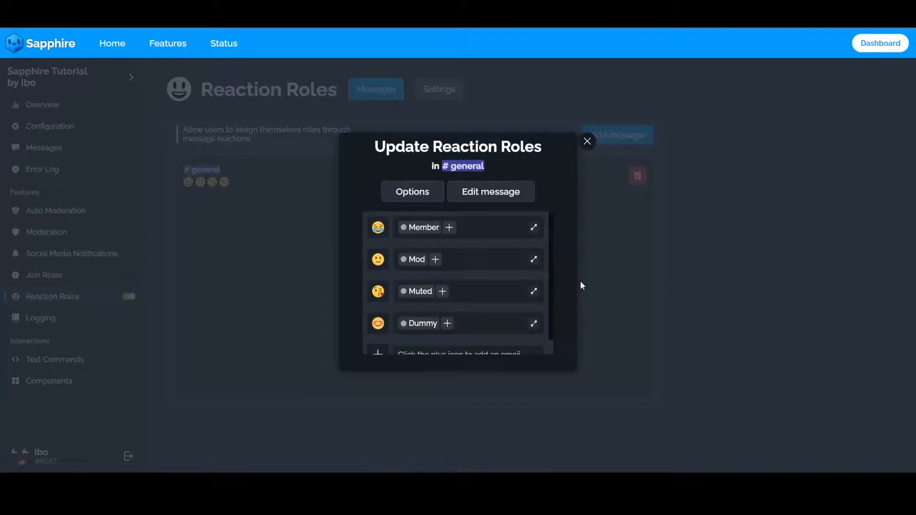
left_click(588, 142)
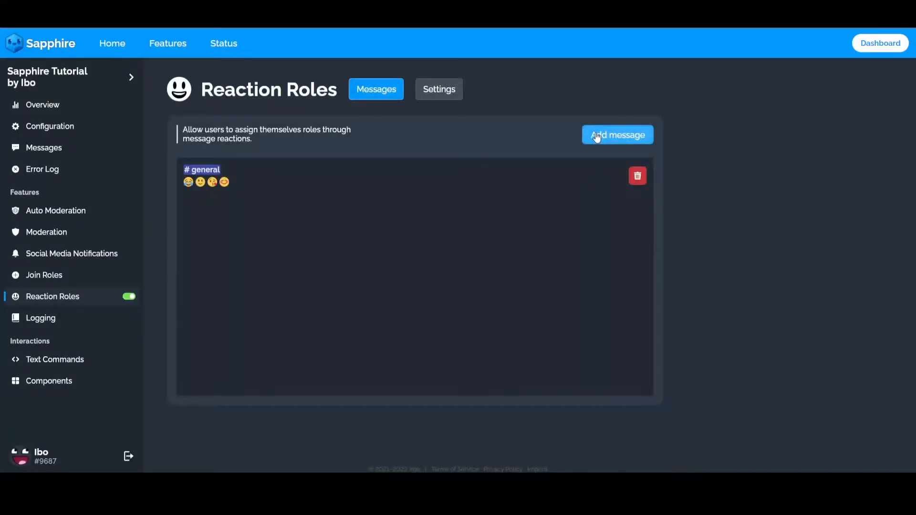
left_click(597, 136)
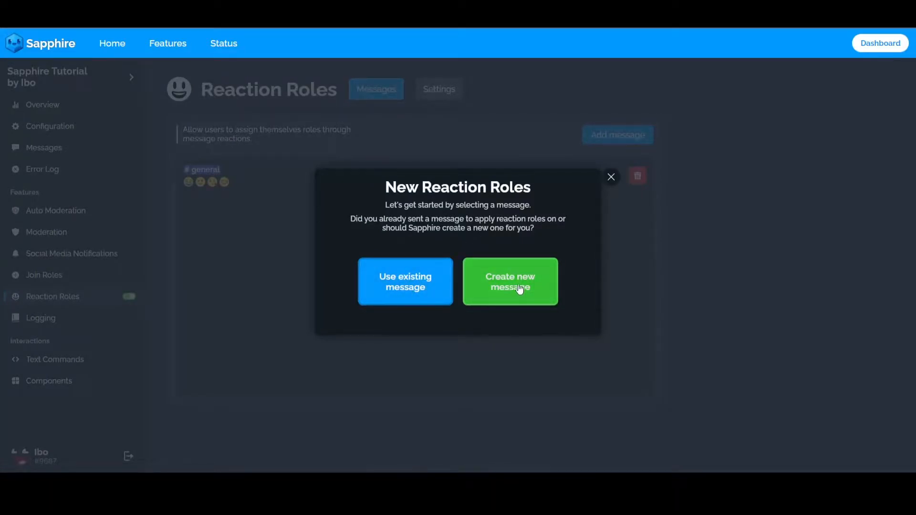
left_click(502, 284)
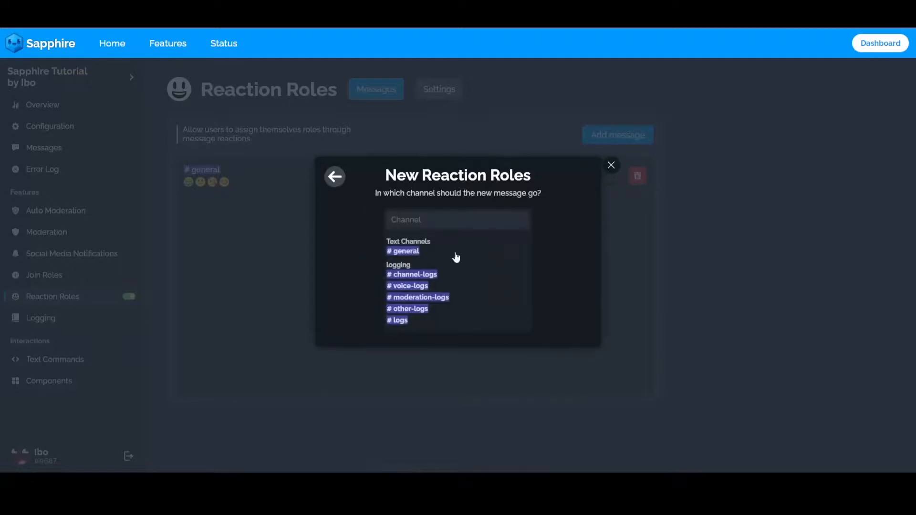
left_click(417, 252)
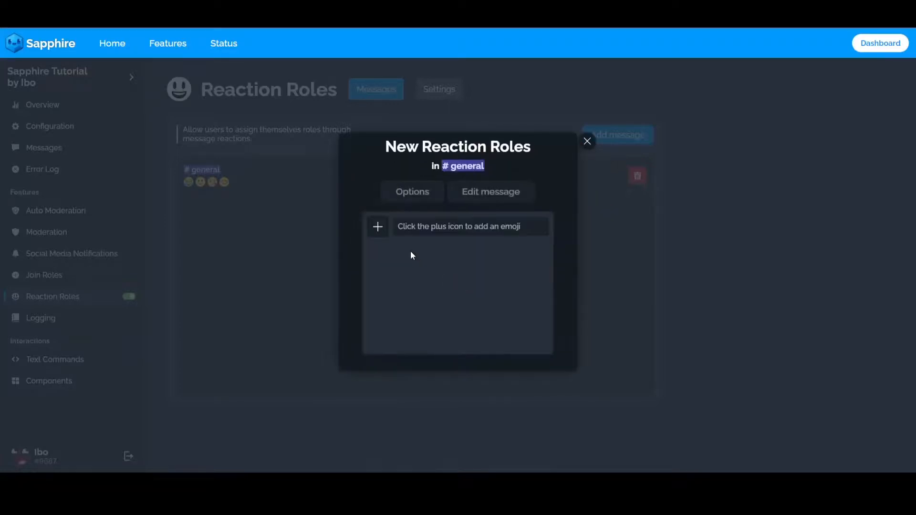
Add three face emojis to the new reaction roles and assign the Mod role to the first one.
left_click(381, 232)
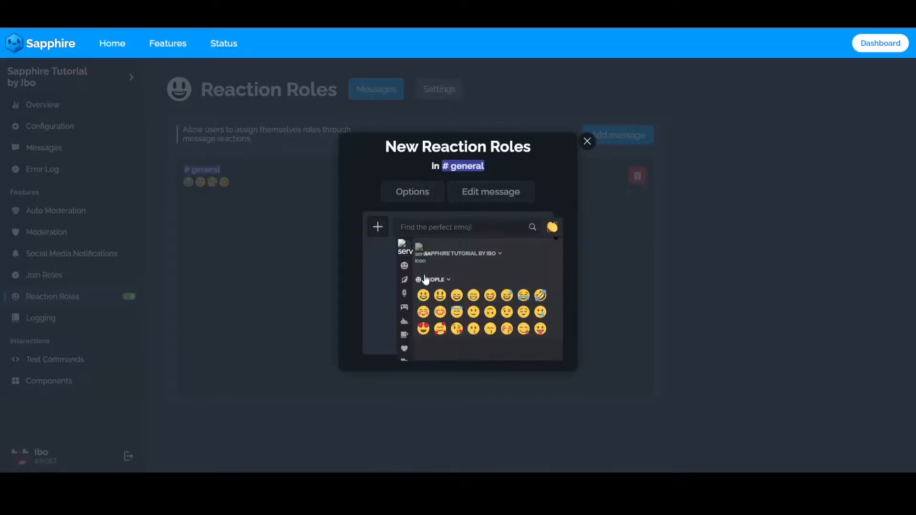
left_click(440, 296)
left_click(375, 259)
left_click(473, 312)
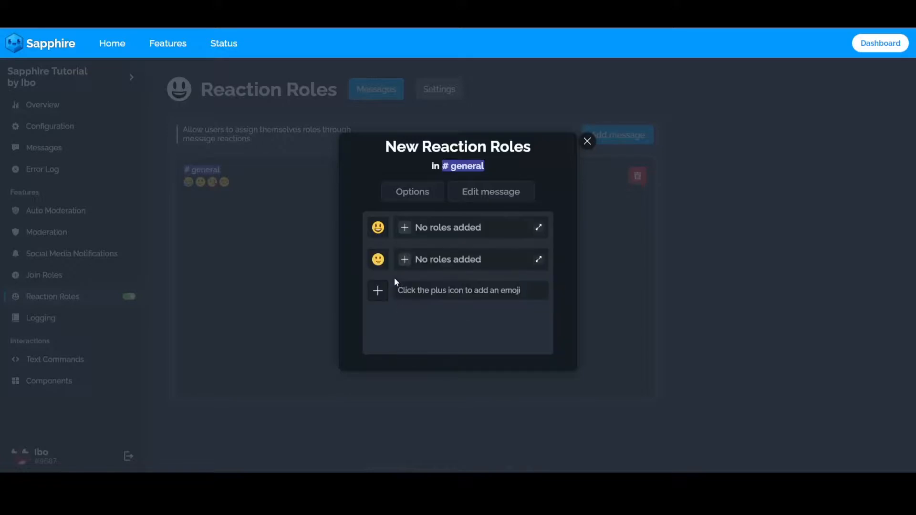
left_click(378, 291)
left_click(447, 328)
left_click(408, 235)
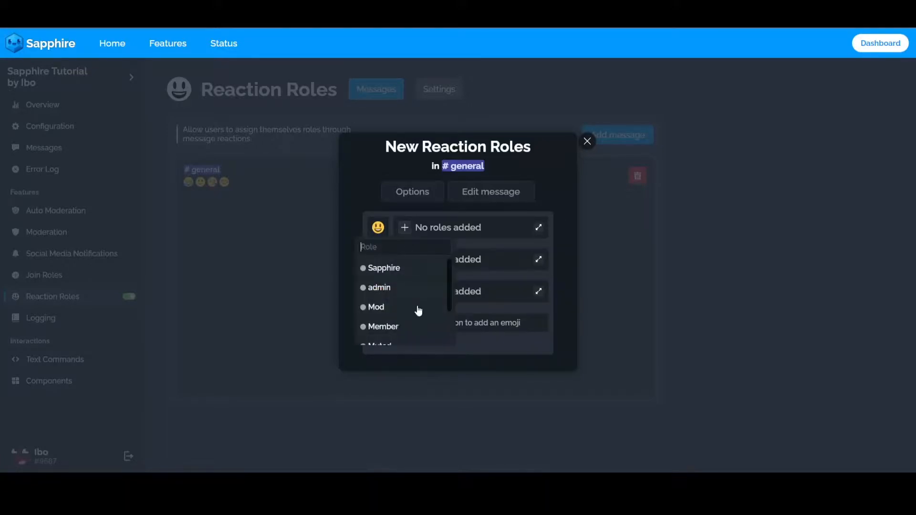
left_click(401, 312)
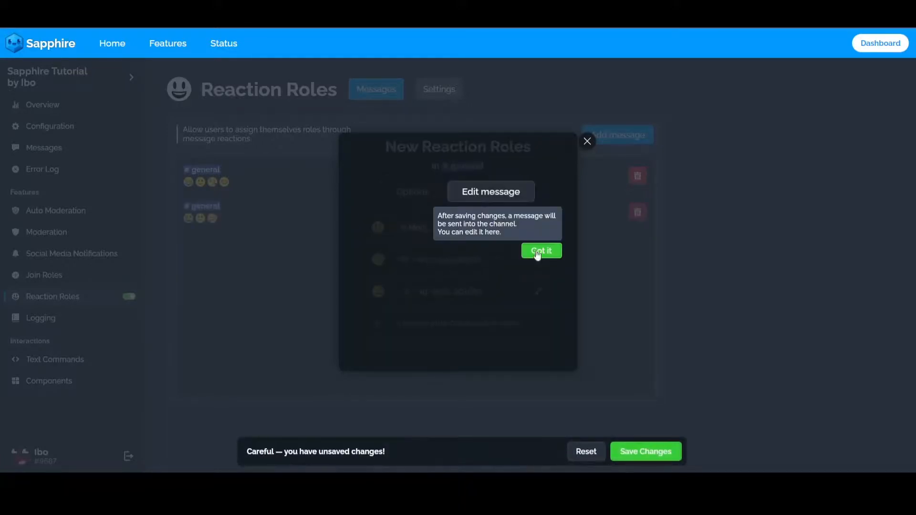
Assign the Member role to the second emoji and the Dummy role to the third emoji of the new reaction roles.
left_click(542, 251)
left_click(410, 261)
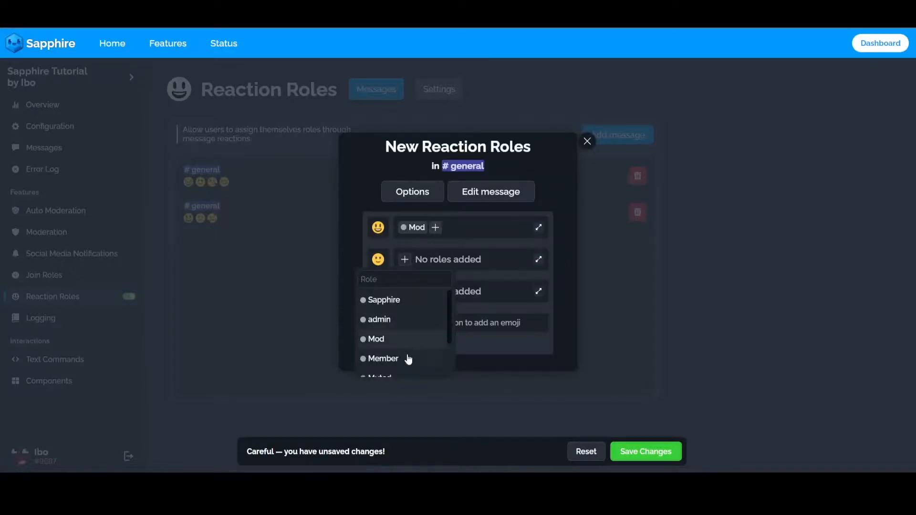
left_click(409, 357)
left_click(413, 293)
scroll(417, 348, "down", 2)
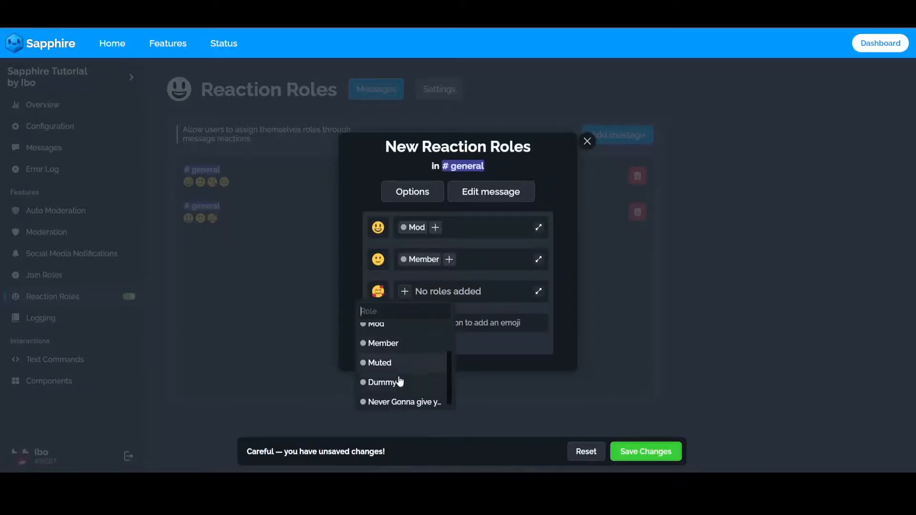
left_click(401, 381)
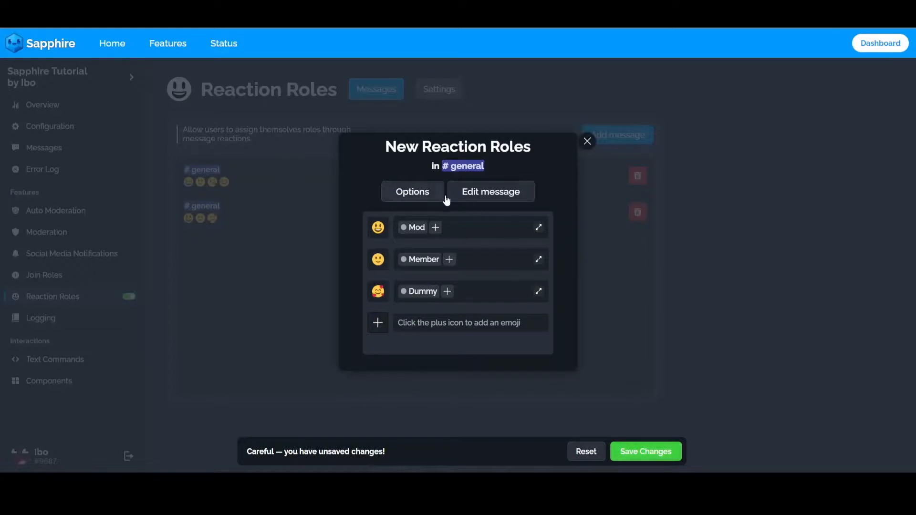
Look over the new message's embed editor and save the new reaction roles for #general.
left_click(506, 196)
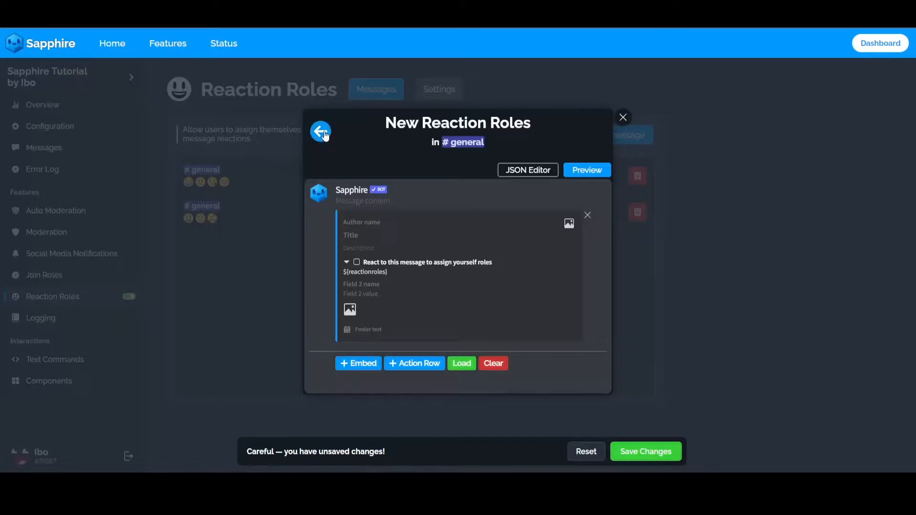
left_click(322, 133)
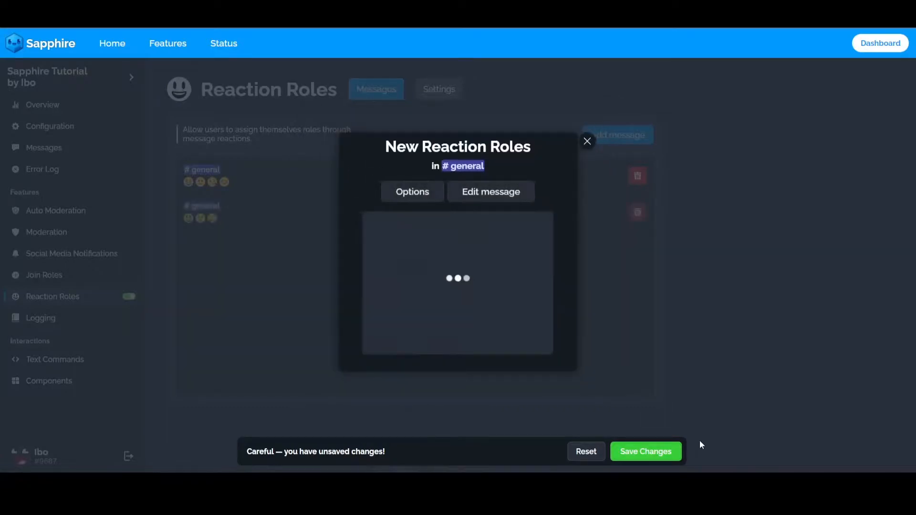
left_click(645, 453)
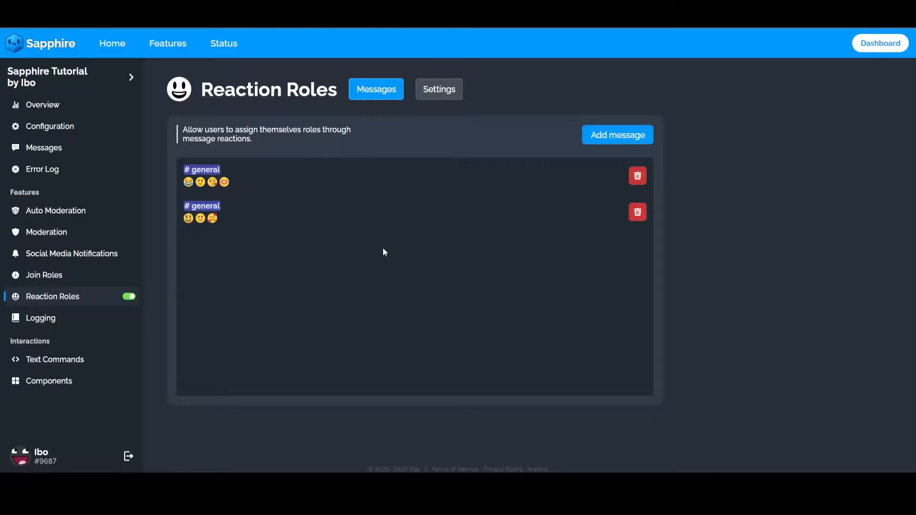
Open the saved Mod, Member and Dummy reaction roles in #general and start editing their message.
left_click(340, 219)
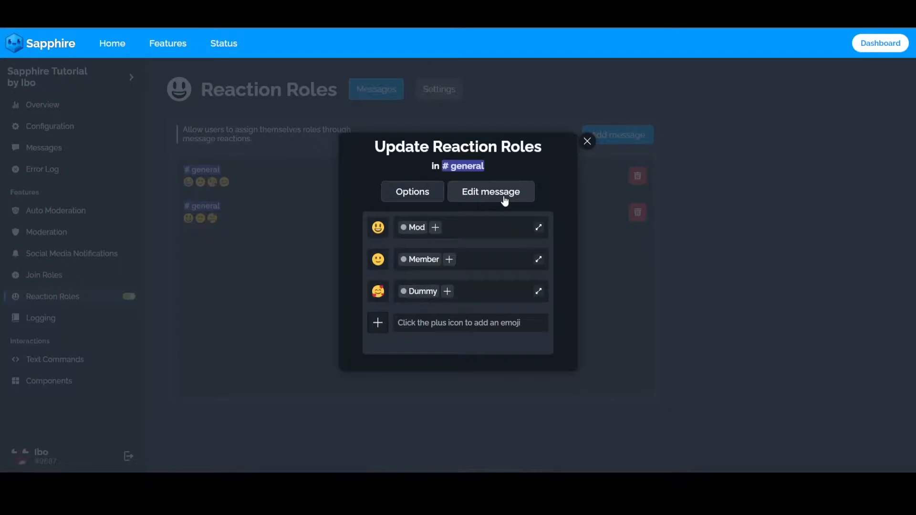
left_click(505, 201)
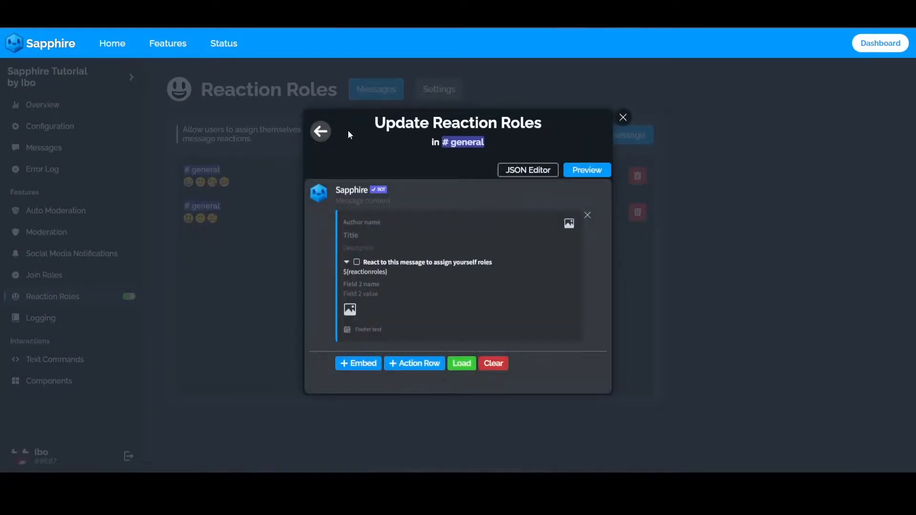
left_click(327, 136)
left_click(527, 191)
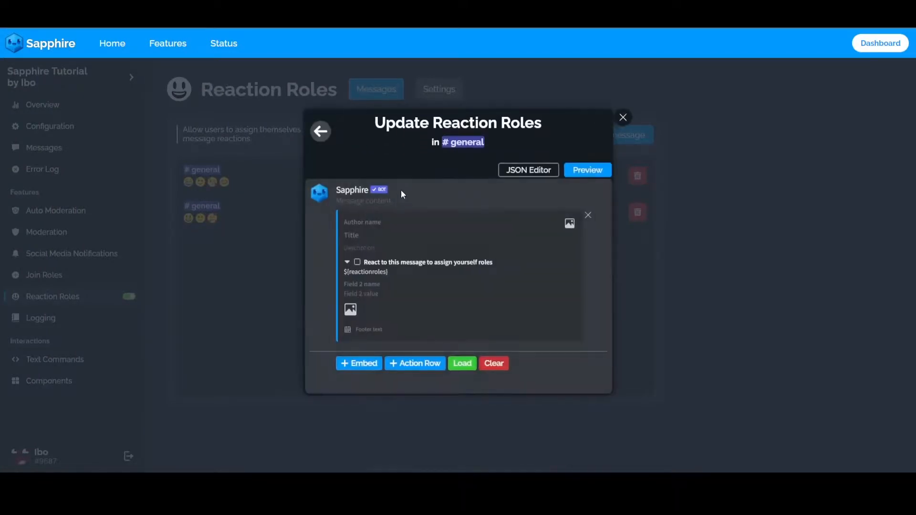
Examine the embed's field heading "React to this message to assign yourself roles" and the ${reactionroles} variable beneath it.
left_click_drag(512, 262, 395, 262)
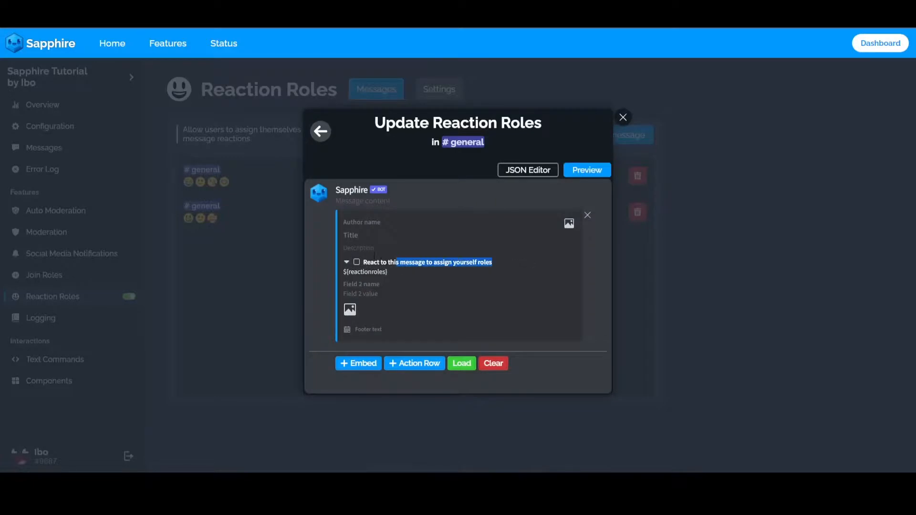
left_click(374, 234)
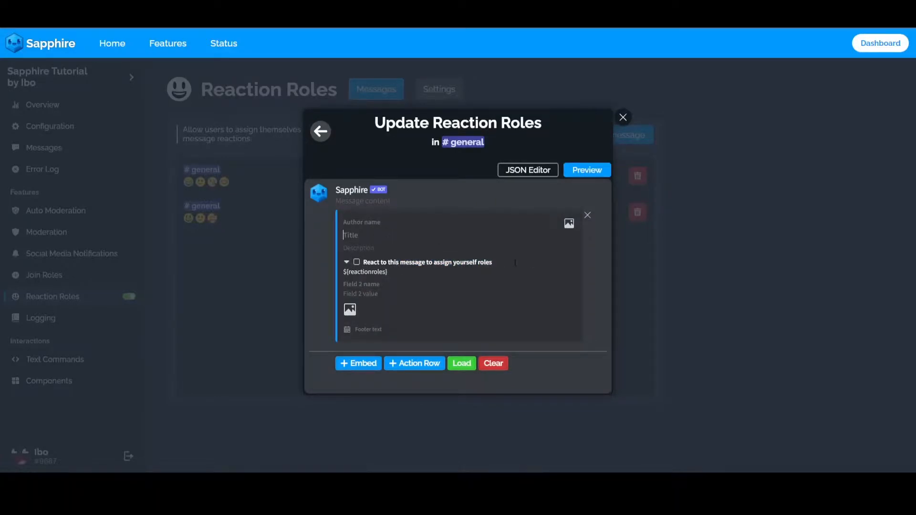
left_click_drag(515, 263, 381, 263)
triple_click(372, 272)
triple_click(407, 262)
triple_click(366, 272)
triple_click(385, 264)
double_click(382, 272)
left_click(383, 262)
triple_click(388, 263)
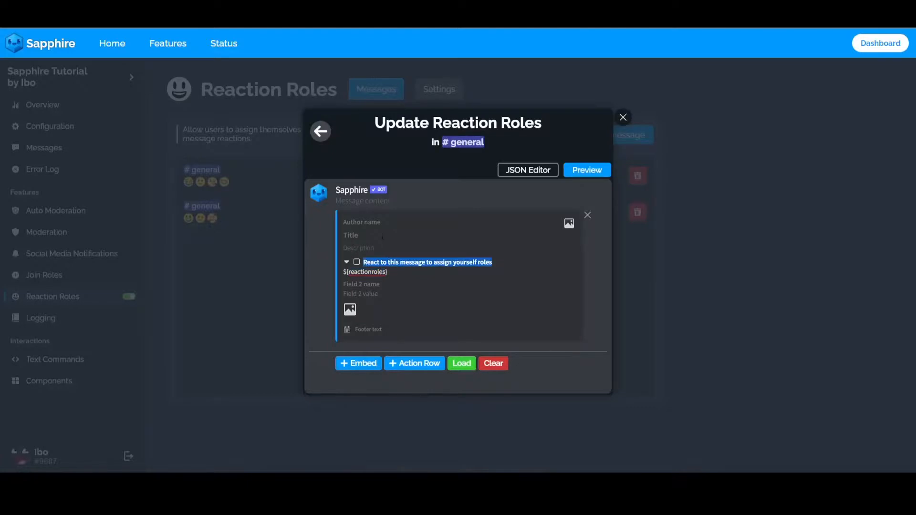
left_click(382, 235)
Move the heading "React to this message to assign yourself roles" from the embed's first field name into its title.
triple_click(379, 262)
key("ctrl+x")
left_click(377, 235)
key("ctrl+v")
Move the ${reactionroles} variable from the first field's value into the embed's description and save the message.
triple_click(368, 271)
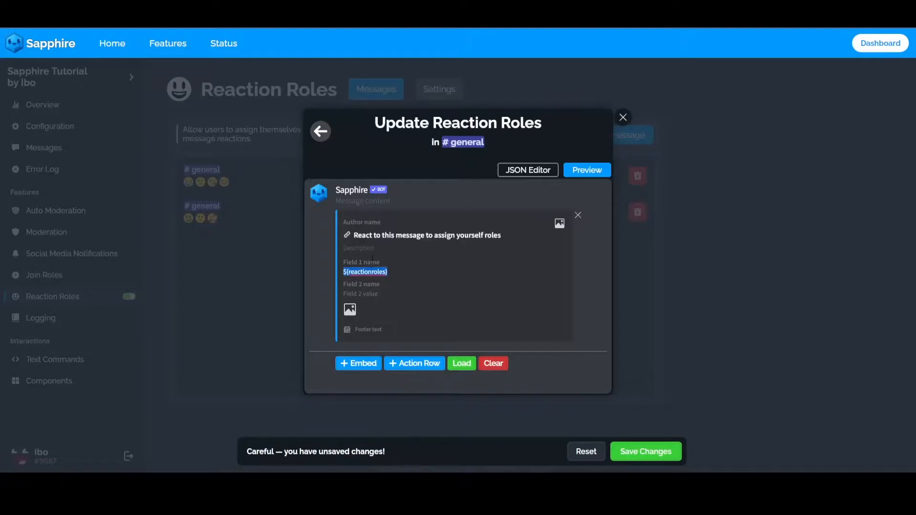
key("ctrl+x")
left_click(374, 248)
key("ctrl+v")
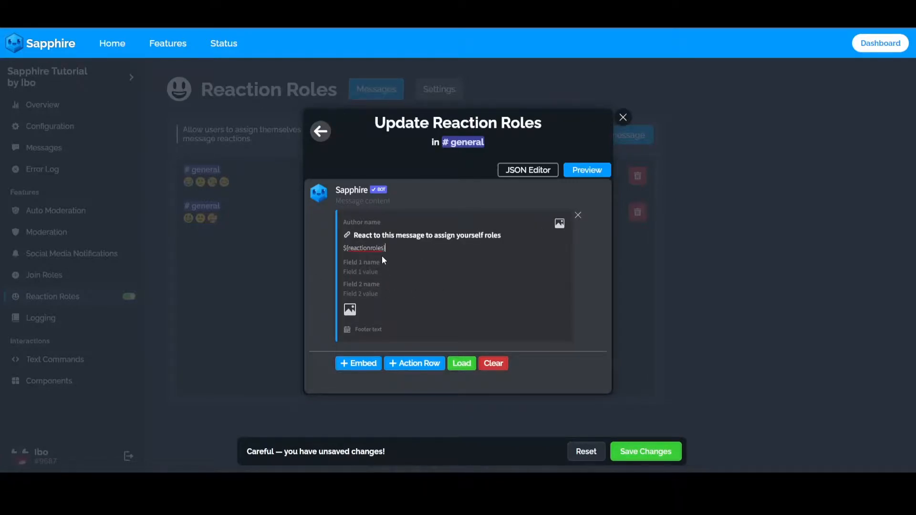
left_click_drag(362, 236, 492, 235)
mouse_move(353, 248)
left_mouse_down()
mouse_move(388, 248)
mouse_move(347, 250)
left_mouse_up()
left_click(389, 248)
left_click(392, 248)
left_click(644, 450)
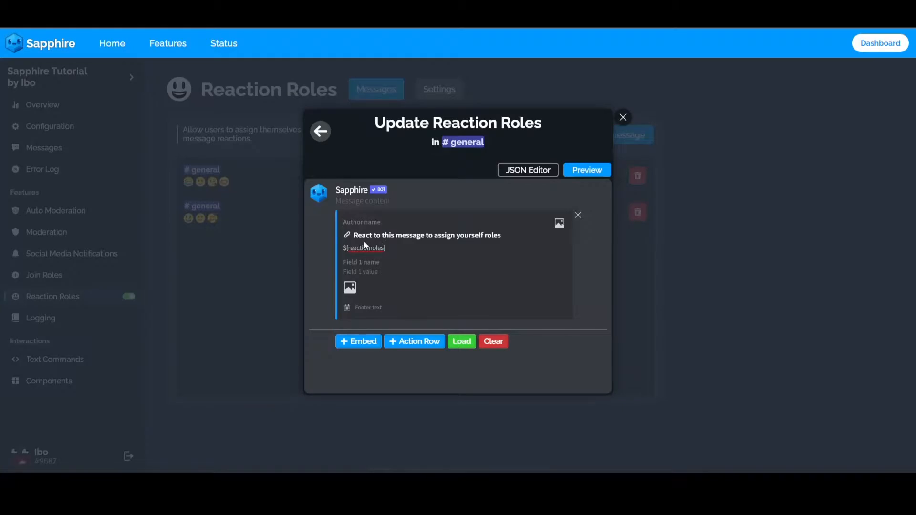
Set the embed's author name to "abcd hello" and its color to red #e30202, save the changes and close the editor.
type("abcd hello")
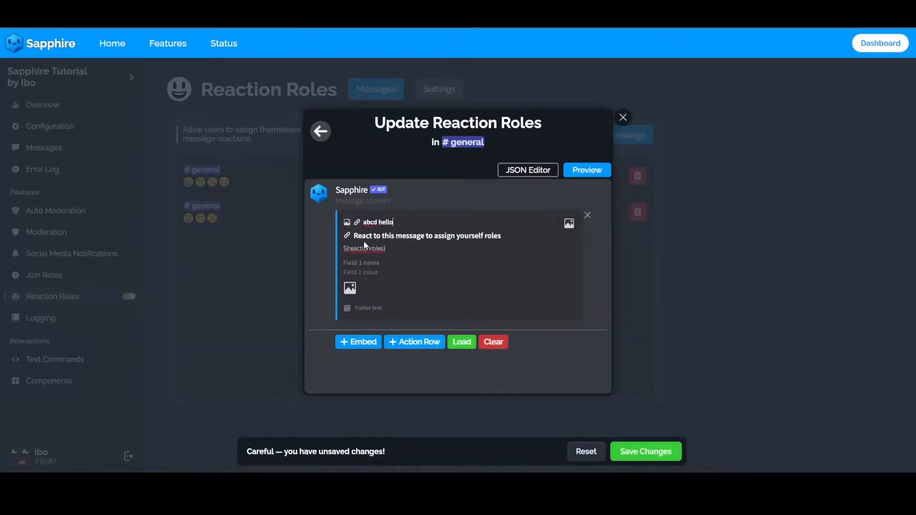
left_click(628, 450)
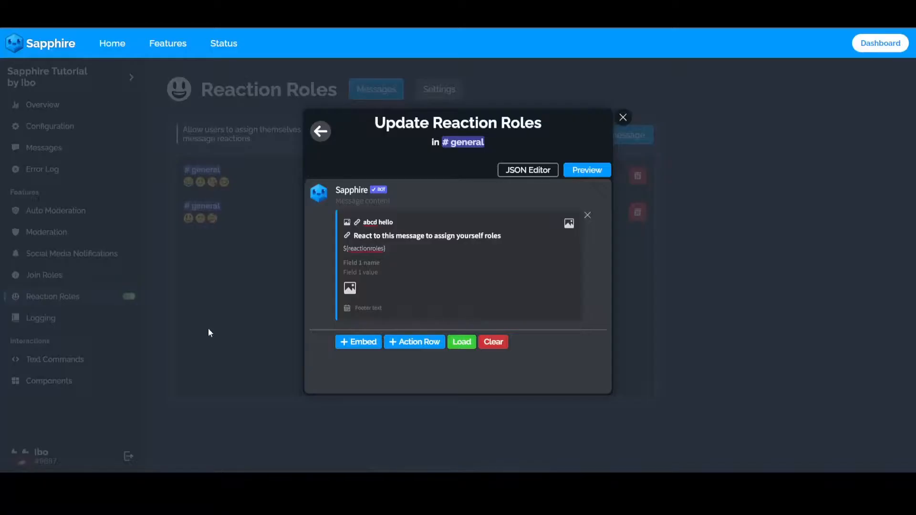
left_click(337, 274)
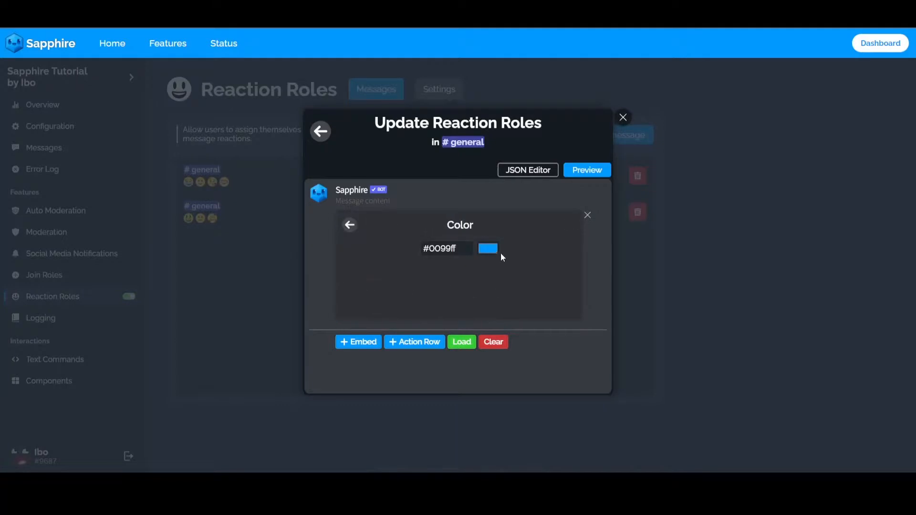
left_click(488, 248)
left_click_drag(505, 287, 583, 334)
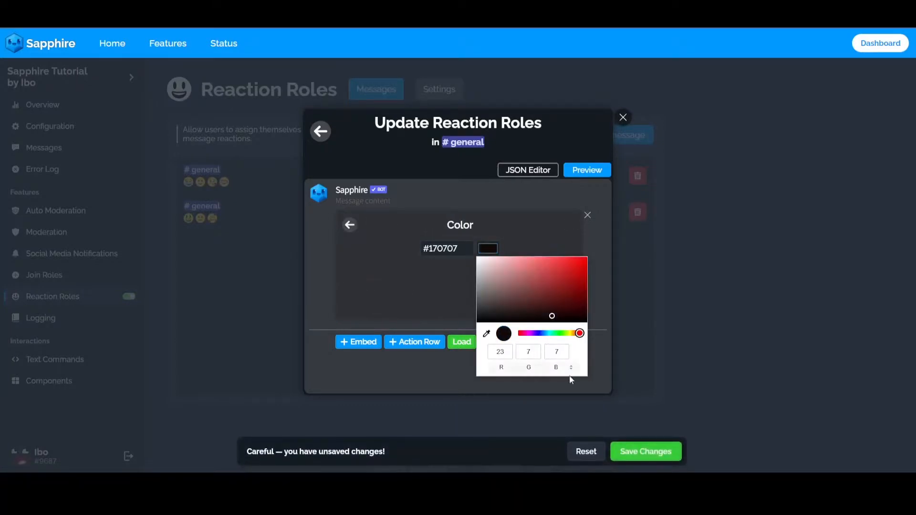
left_click(605, 364)
left_click(488, 250)
left_click(585, 264)
left_click(547, 397)
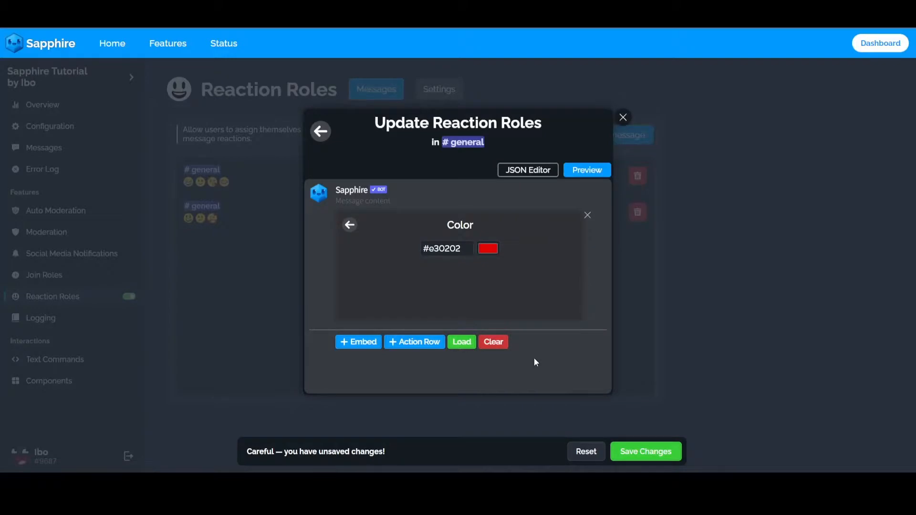
left_click(646, 451)
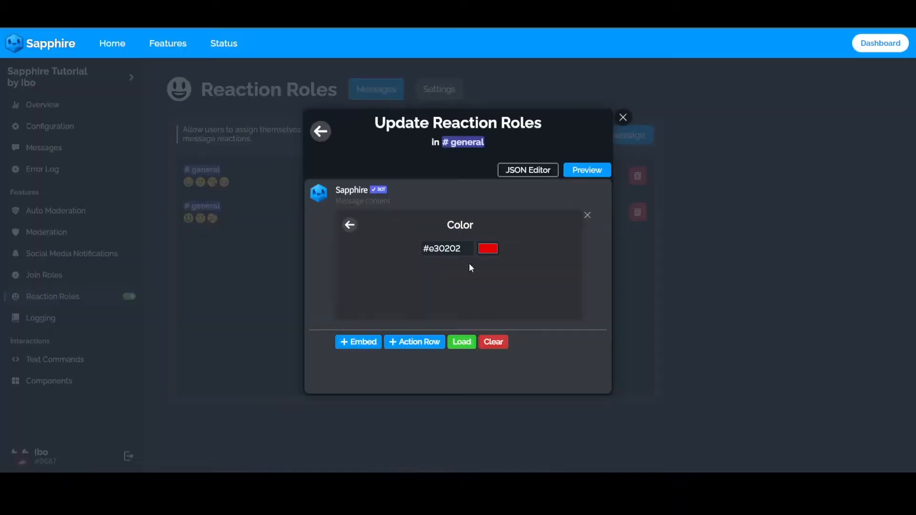
left_click(623, 118)
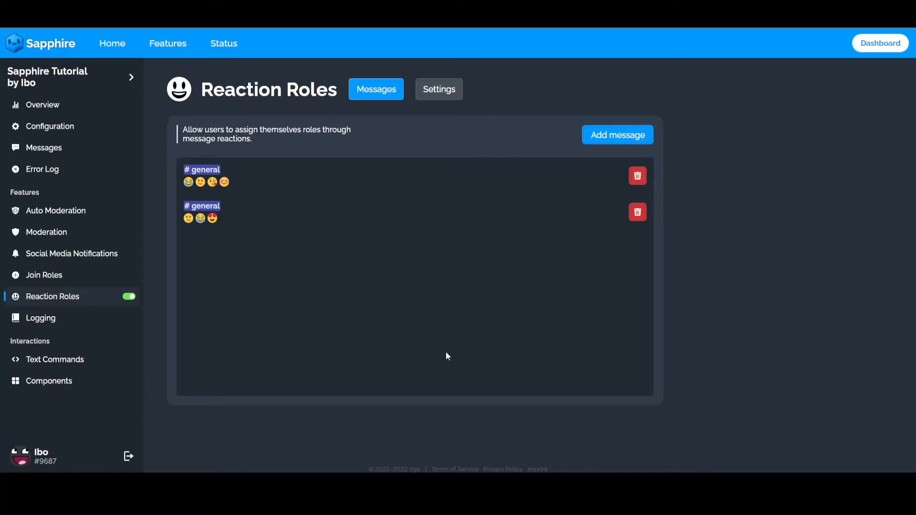
Check the settings for automatically adding and removing reactions, and reopen the second #general reaction roles entry.
left_click(453, 96)
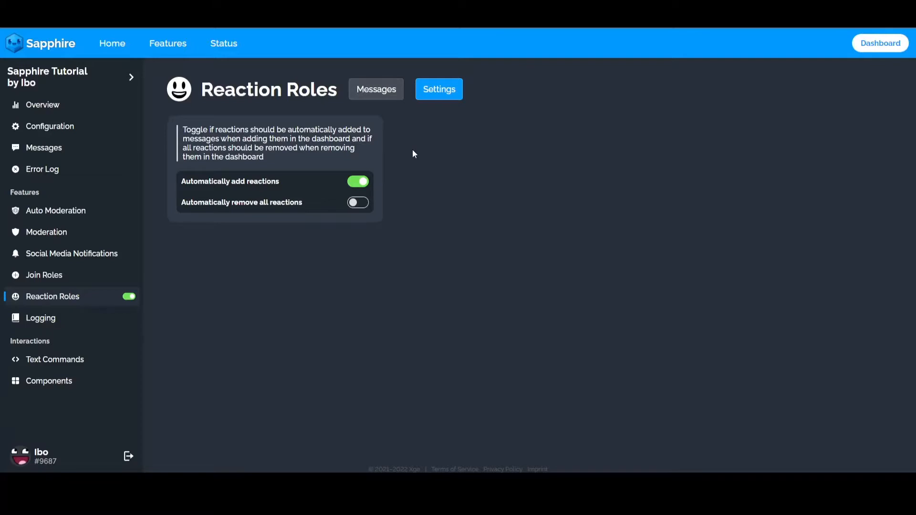
left_click(383, 91)
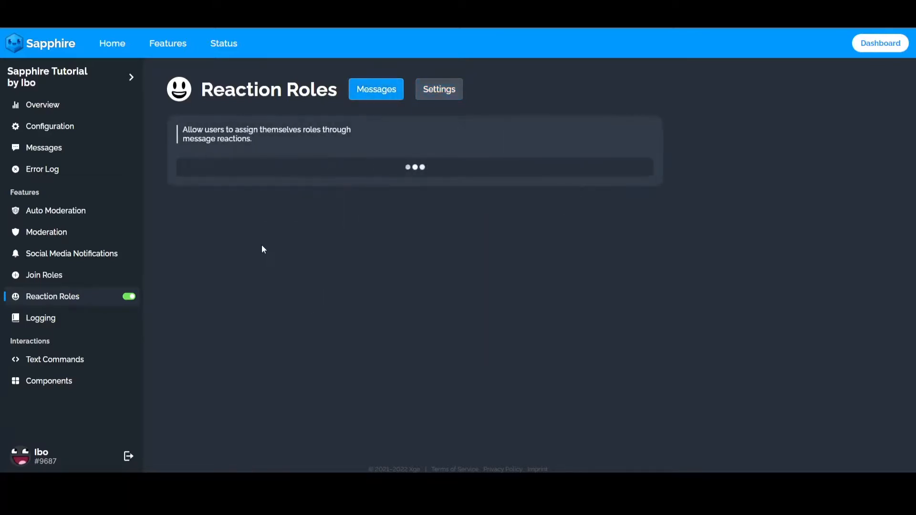
left_click(254, 226)
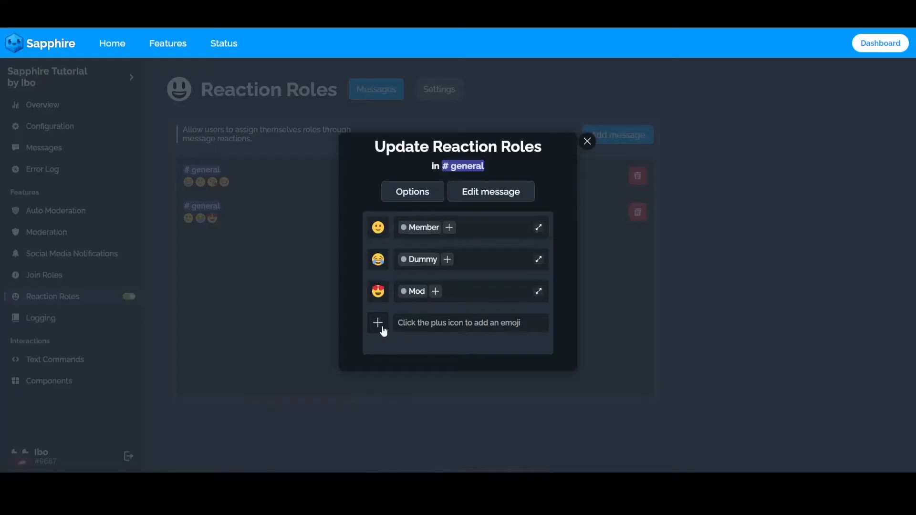
Add a fourth face emoji with its tongue out, assign it the "Never Gonna give you up" role and save.
left_click(382, 328)
left_click(506, 332)
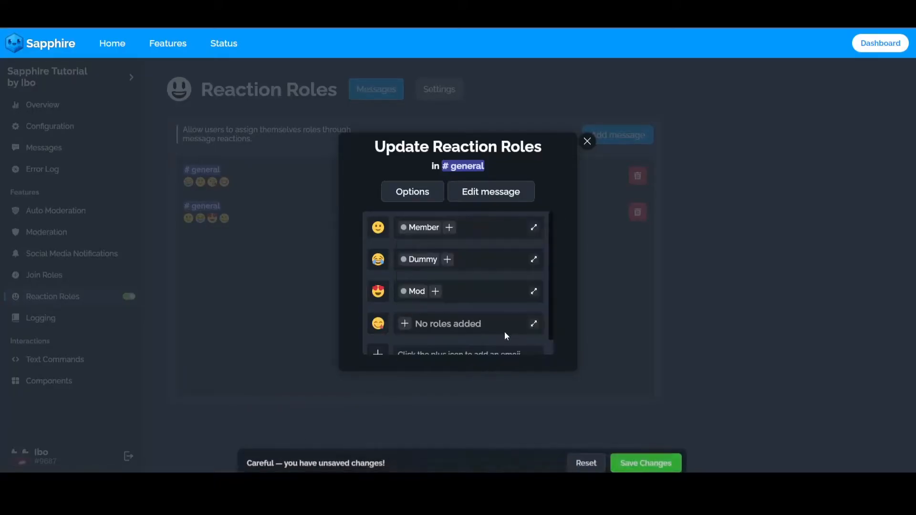
left_click(406, 323)
scroll(429, 399, "down", 2)
left_click(407, 408)
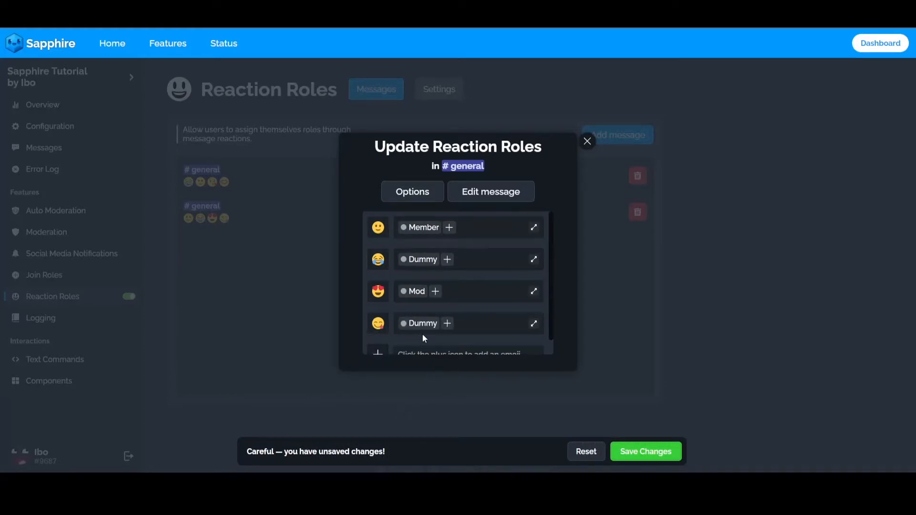
left_click(404, 325)
scroll(413, 407, "down", 1)
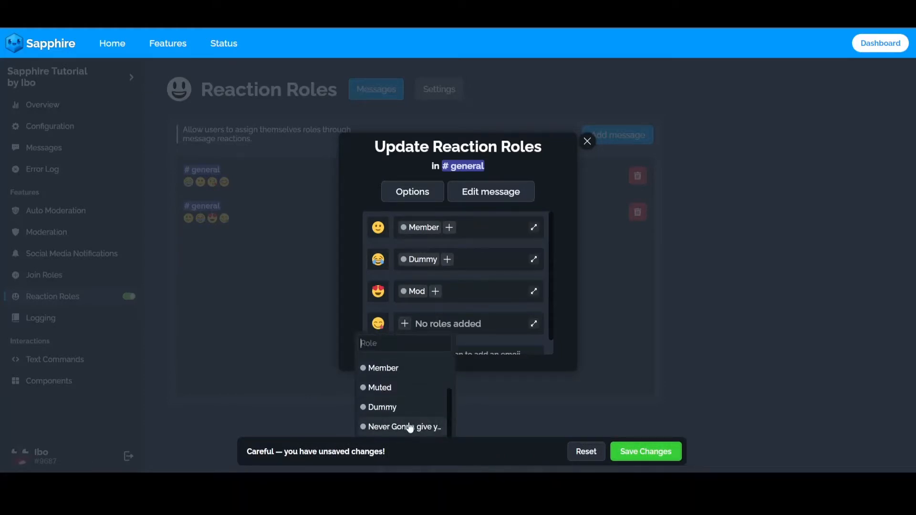
left_click(409, 426)
left_click(645, 453)
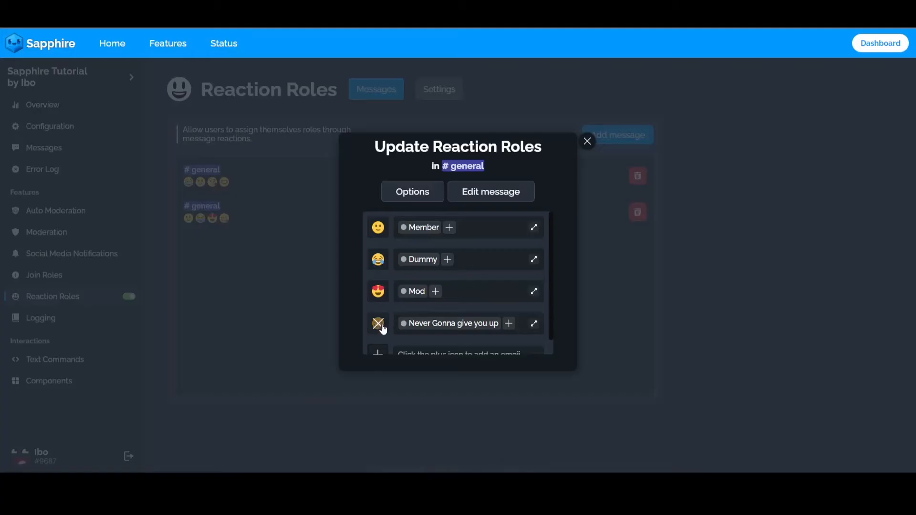
In the reaction roles settings, toggle automatic adding of reactions off and back on, and enable automatic removal of all reactions.
left_click(588, 141)
left_click(438, 91)
left_click(359, 181)
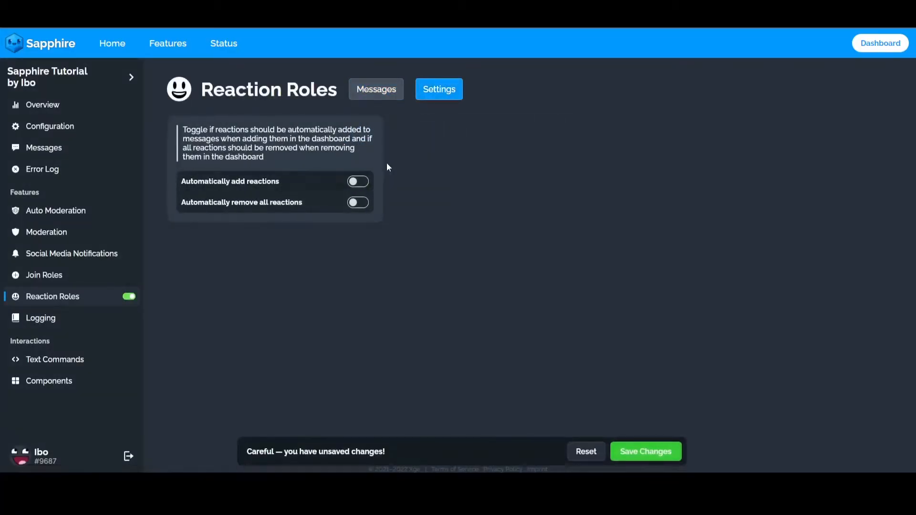
left_click(360, 183)
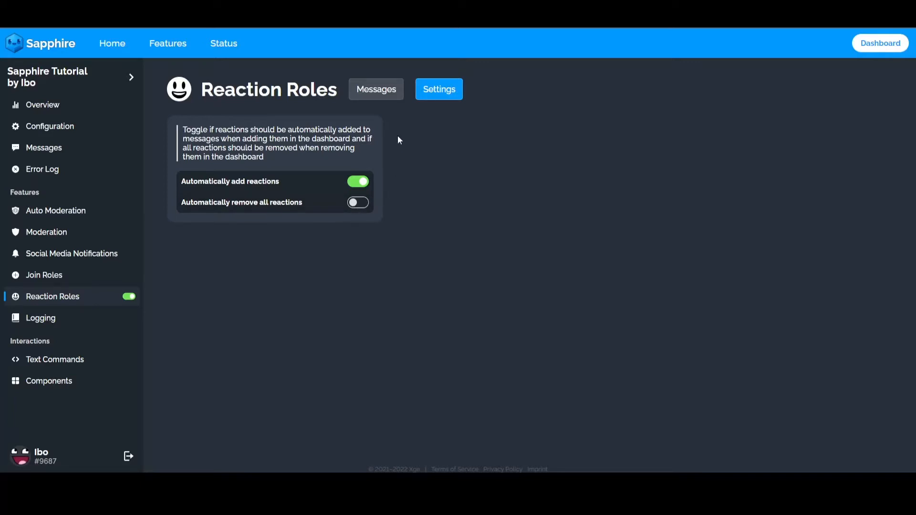
left_click(358, 203)
Reopen the second #general reaction roles entry and review its emojis and assigned roles.
left_click(377, 86)
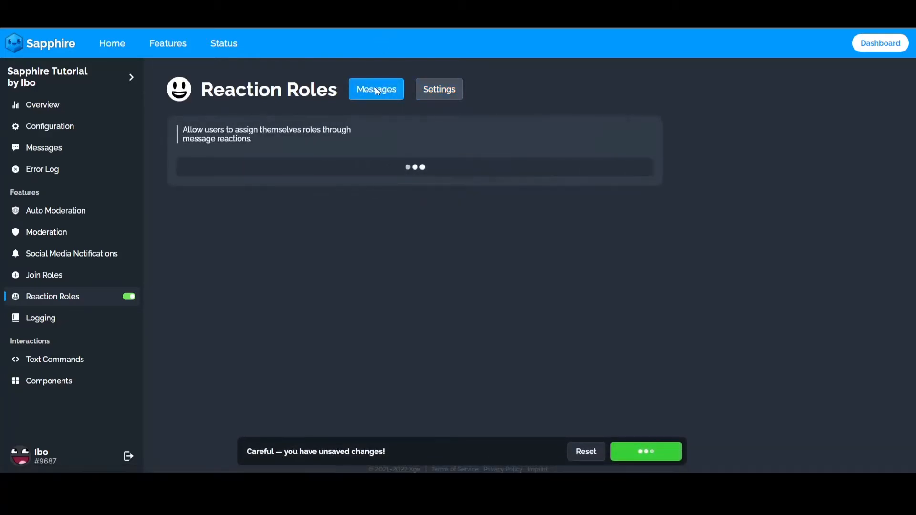
left_click(214, 218)
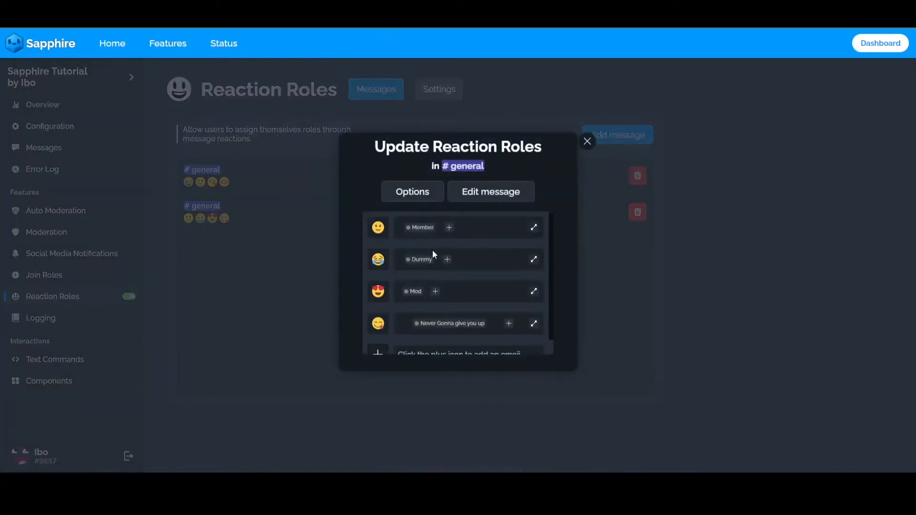
scroll(391, 297, "down", 1)
scroll(429, 301, "up", 1)
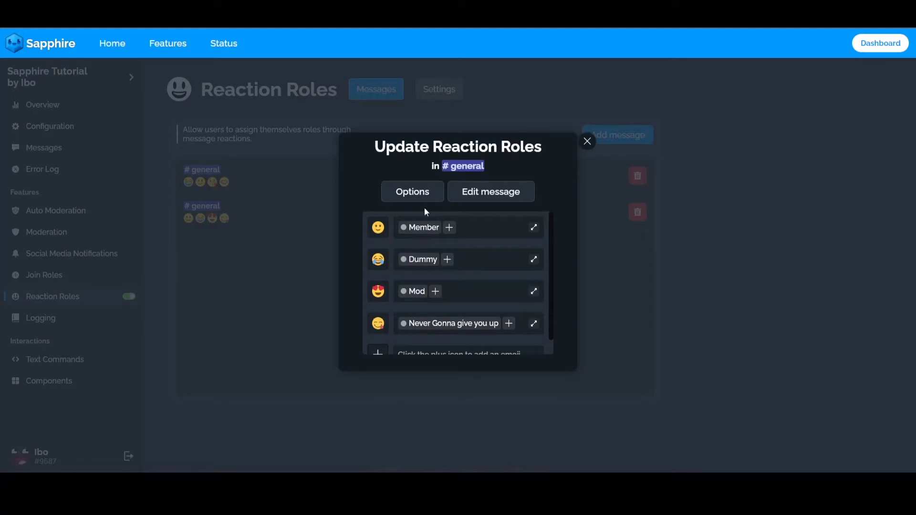
Remove the fourth emoji with the "Never Gonna give you up" role, save the changes, and check the message's reactions in Discord.
left_click(379, 327)
left_click(198, 486)
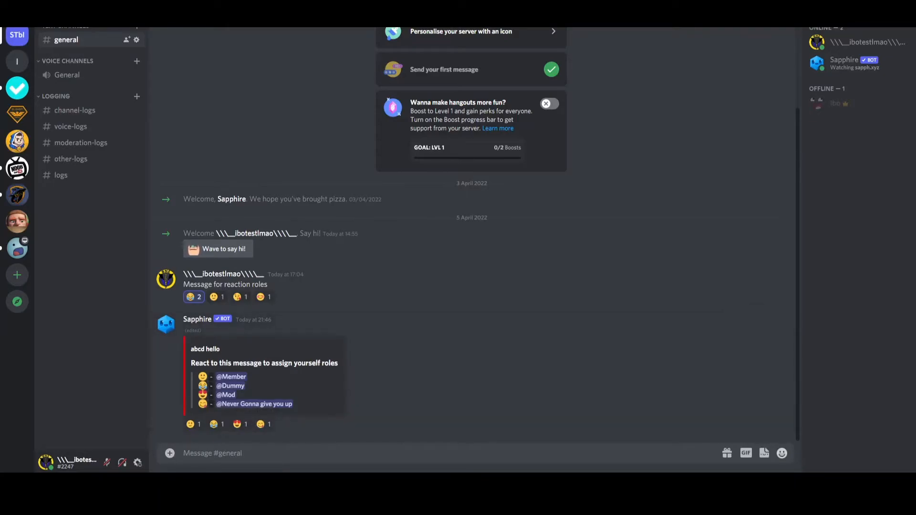
key("alt+Tab")
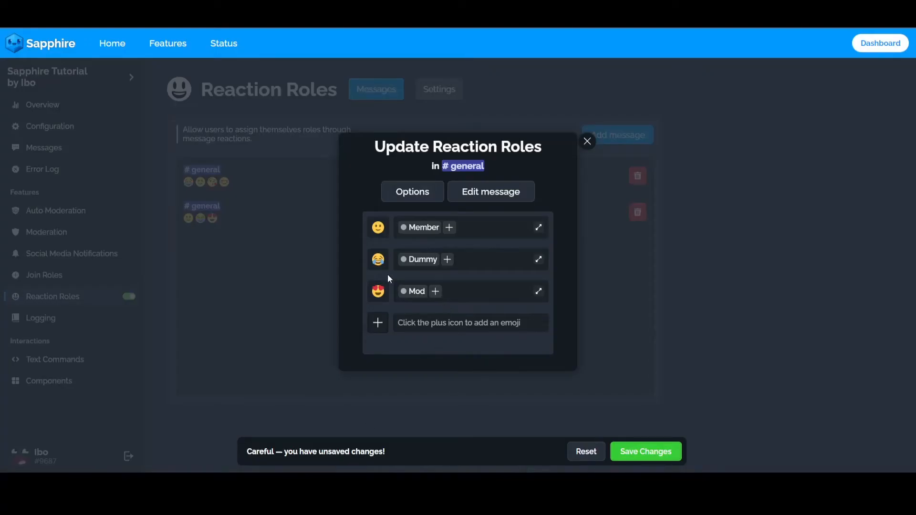
key("alt+Tab")
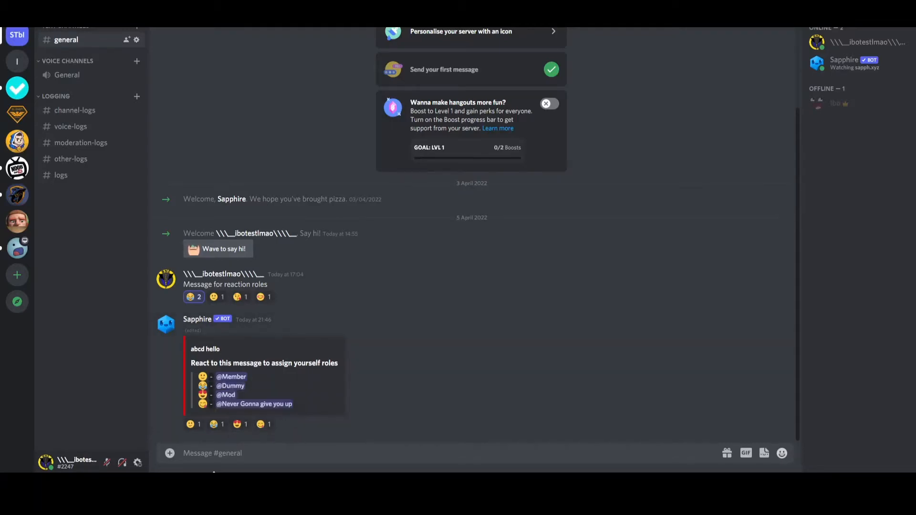
key("alt+Tab")
left_click(659, 456)
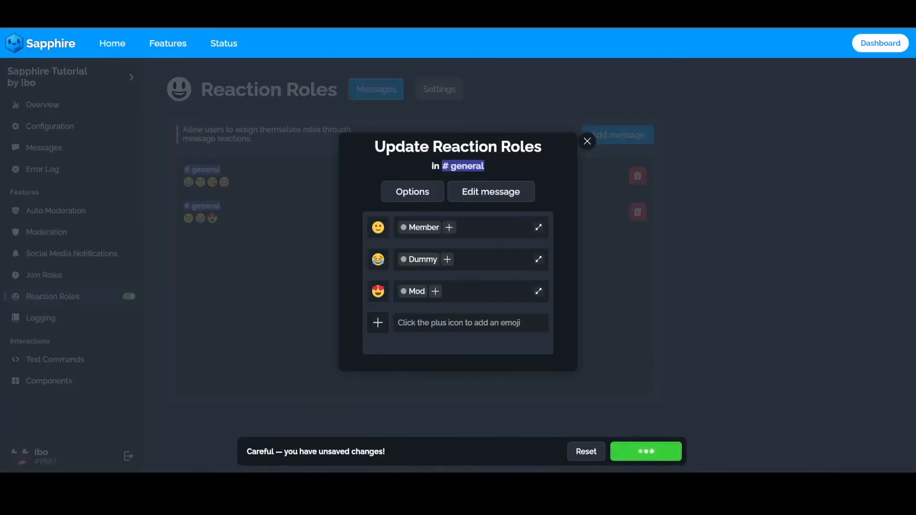
key("alt+Tab")
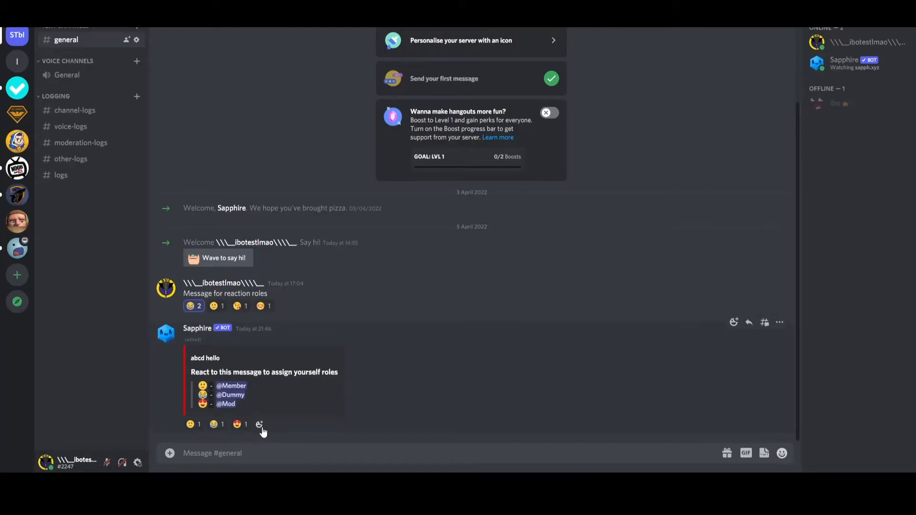
Back in the Sapphire dashboard, turn off automatic removal of all reactions in the reaction roles settings and save.
key("alt+Tab")
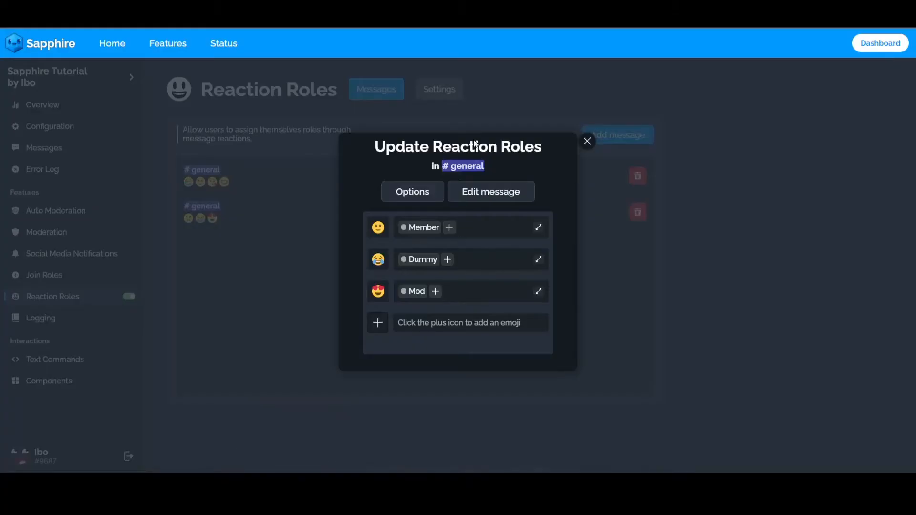
left_click(588, 140)
left_click(436, 93)
left_click(363, 206)
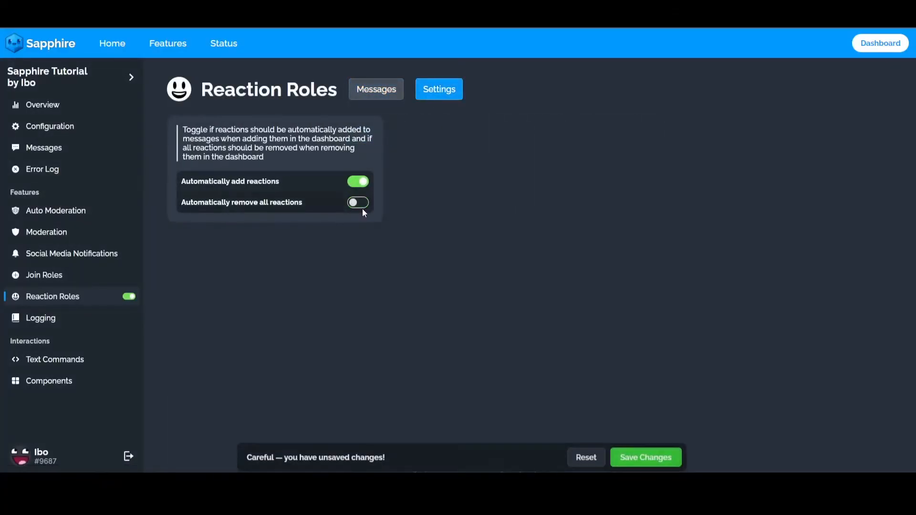
left_click(649, 456)
Remove the heart-eyes emoji with the Mod role from the second #general reaction roles entry and save.
left_click(390, 91)
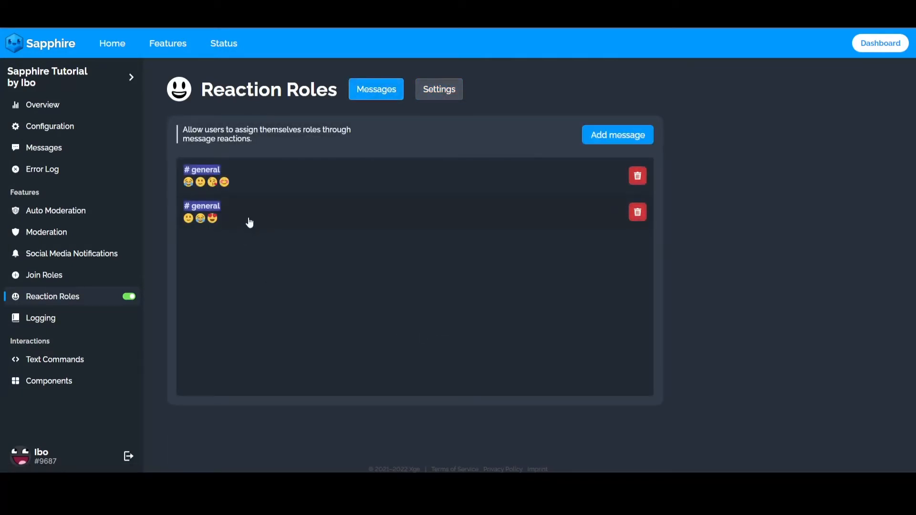
left_click(247, 220)
left_click(378, 289)
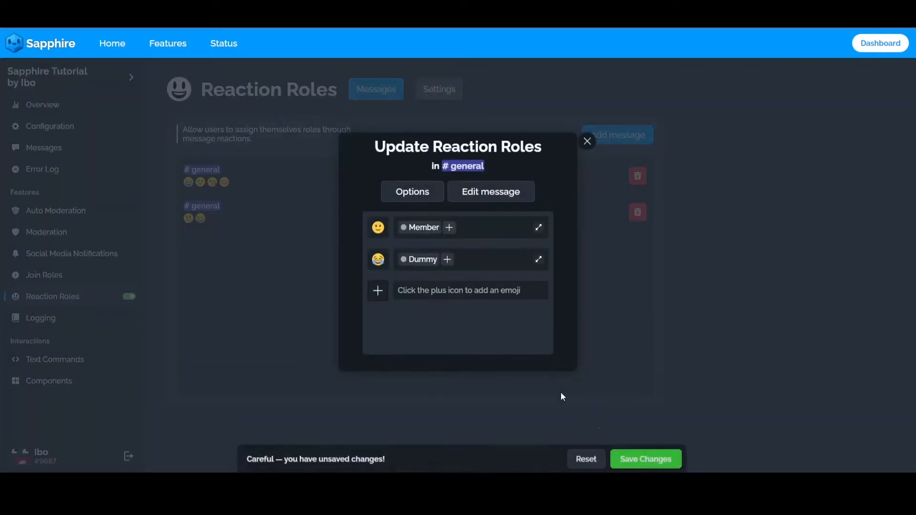
left_click(641, 454)
Check the Sapphire message's embed and reactions in Discord, and close the reaction roles entry in the dashboard.
left_click(230, 481)
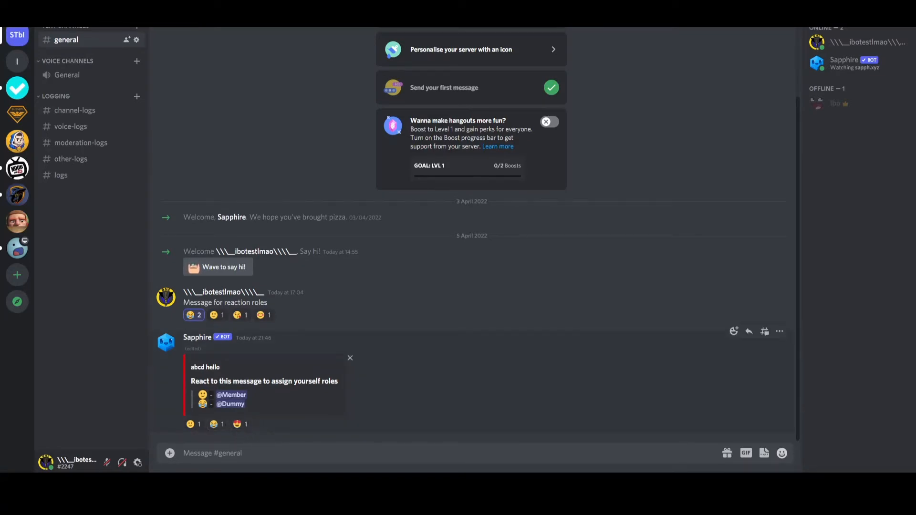
left_click_drag(190, 366, 286, 404)
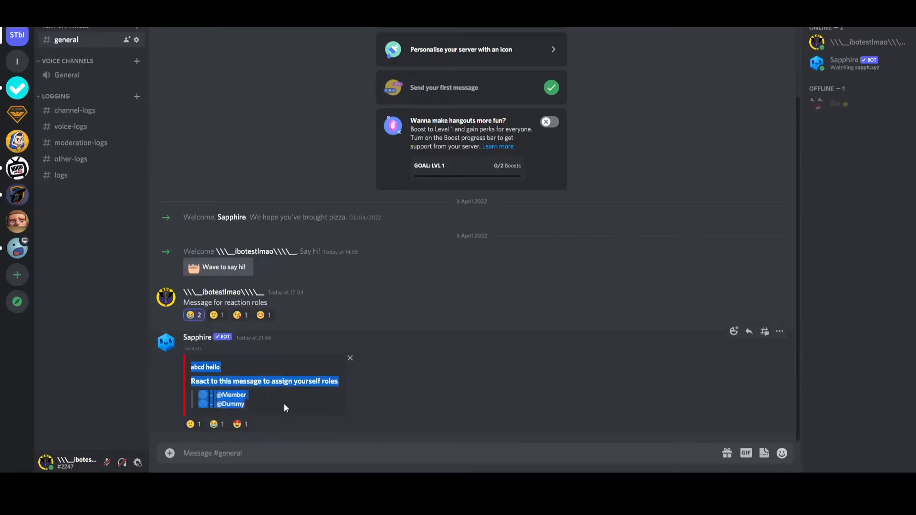
left_click(241, 426)
left_click(257, 389)
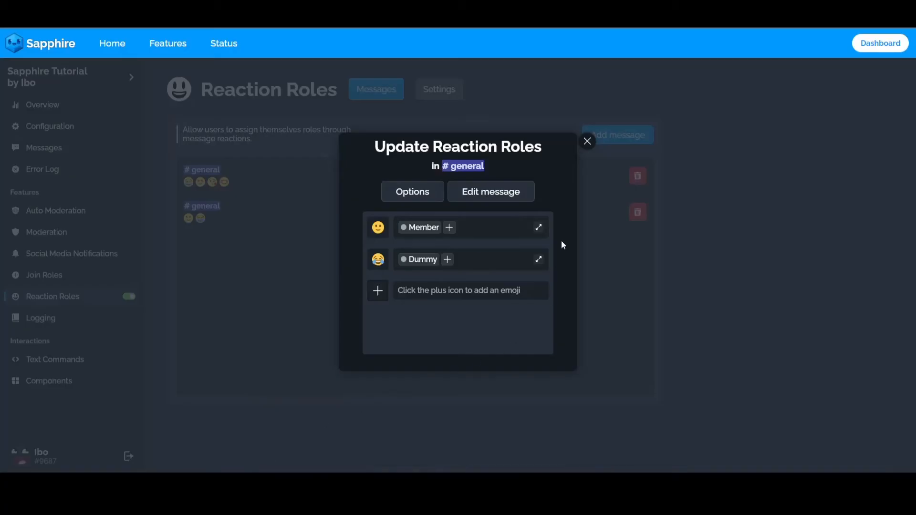
left_click(587, 141)
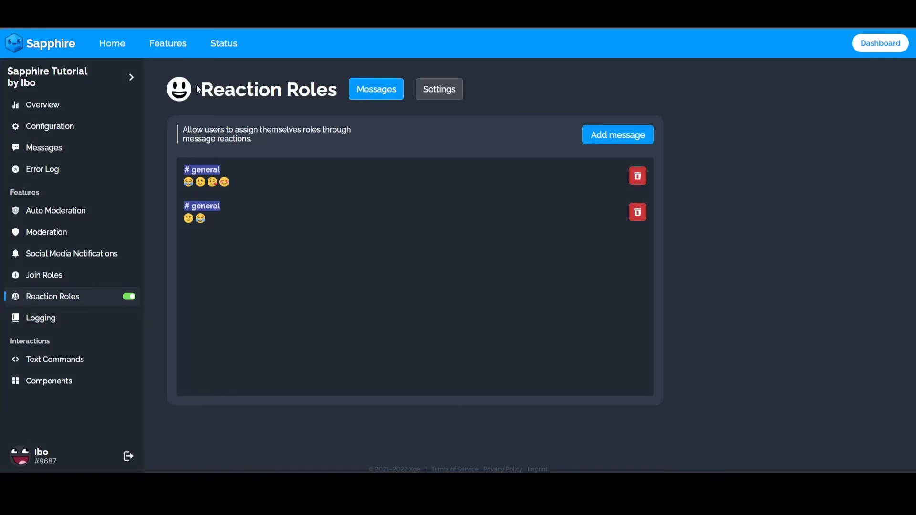